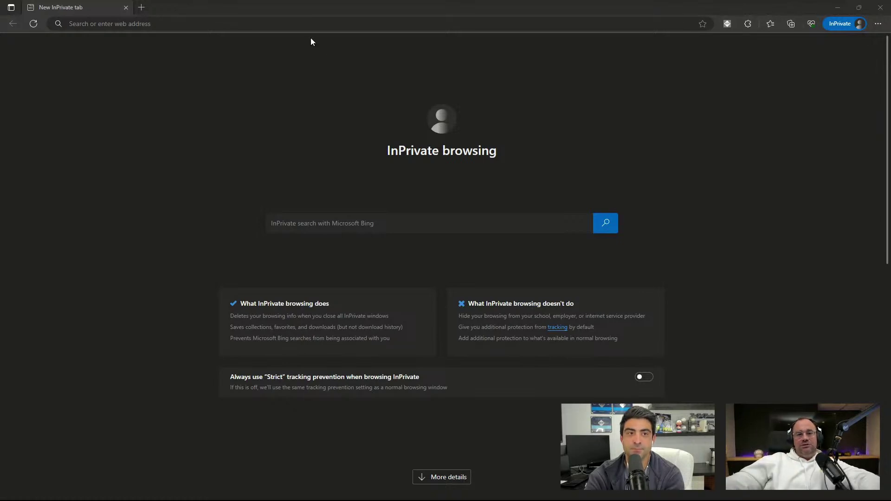
# Browse to app.powerbi.com in Edge, reaching the Microsoft account picker
pyautogui.click(306, 25)
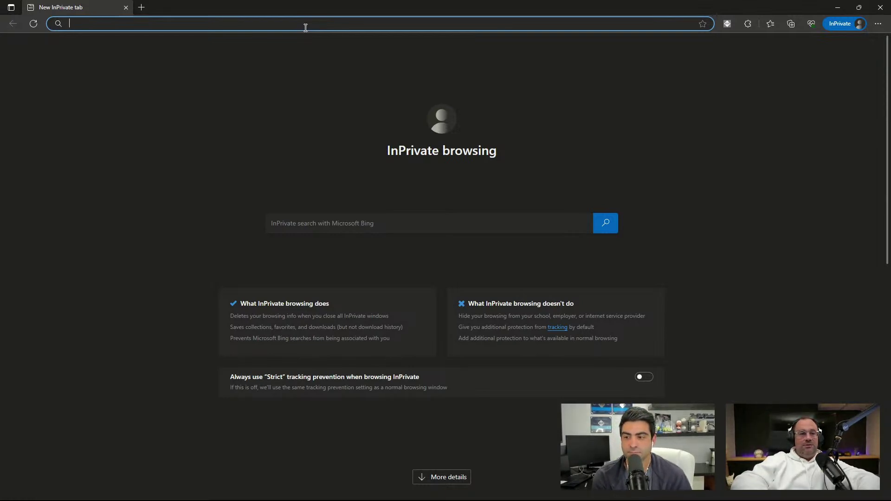
pyautogui.write('app.powerbi.com')
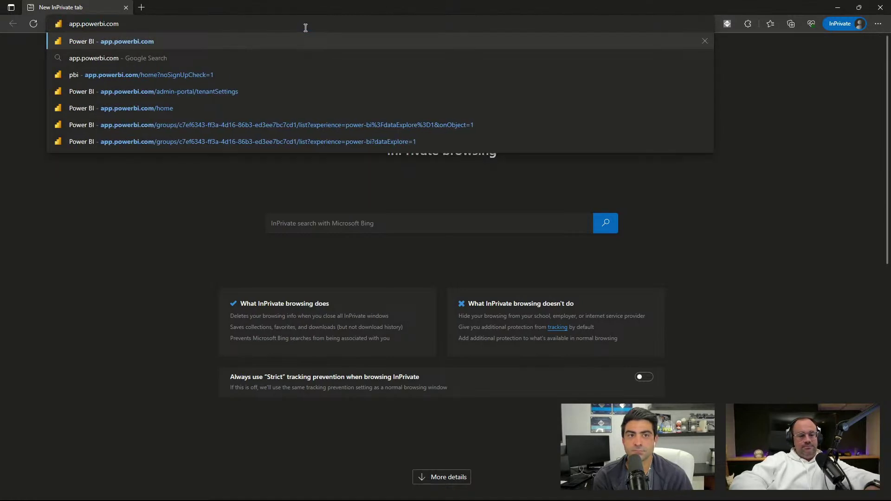
pyautogui.press('Escape')
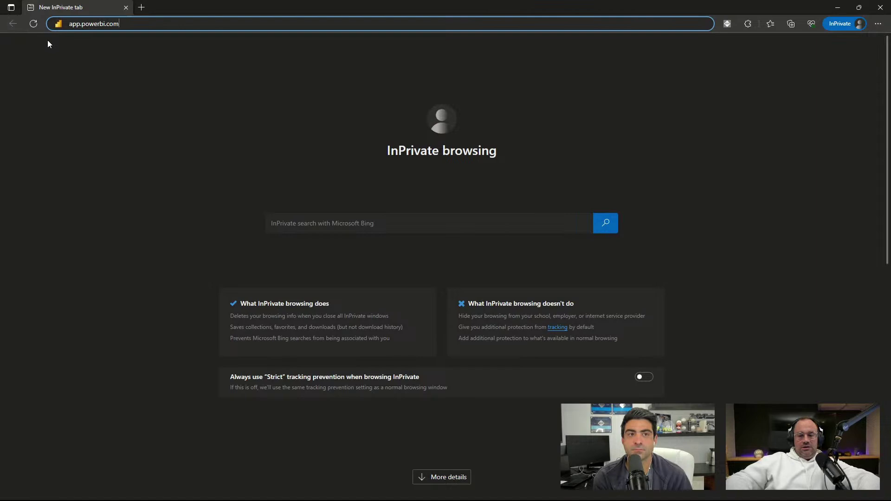
pyautogui.press('Return')
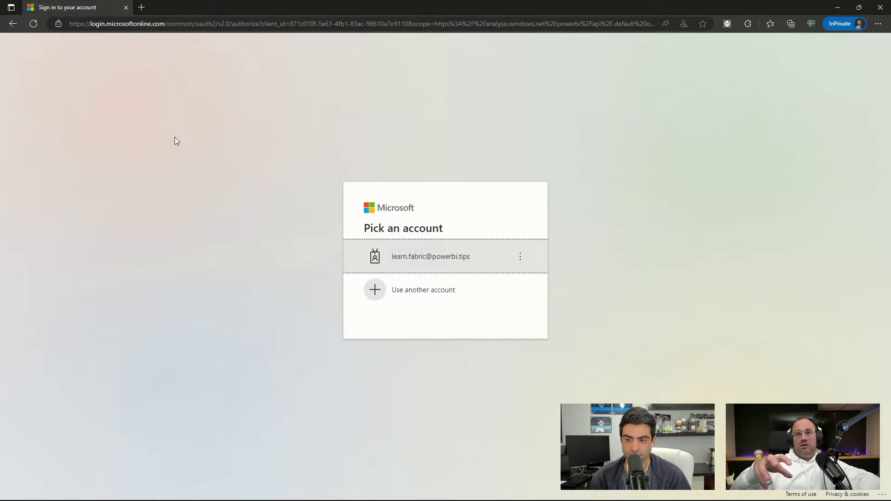
# Sign in with the demo account and its password, retrying after an error, and stay signed in
pyautogui.click(514, 249)
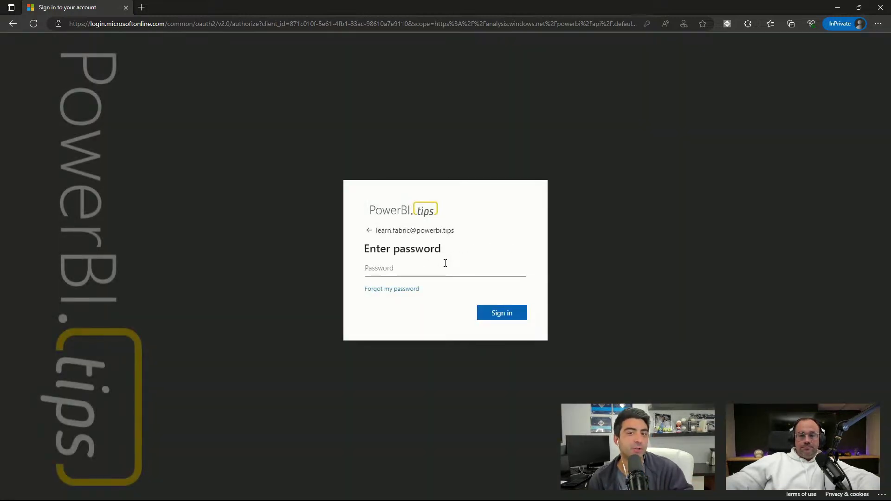
pyautogui.click(442, 271)
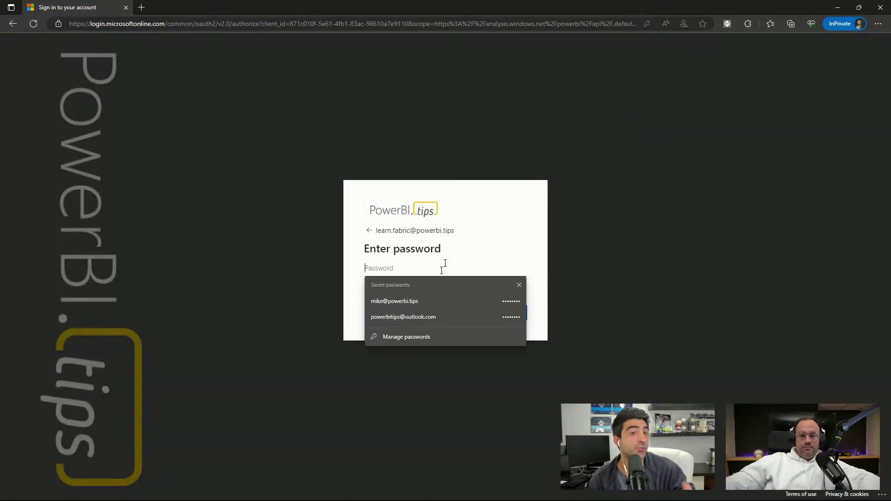
pyautogui.write('•')
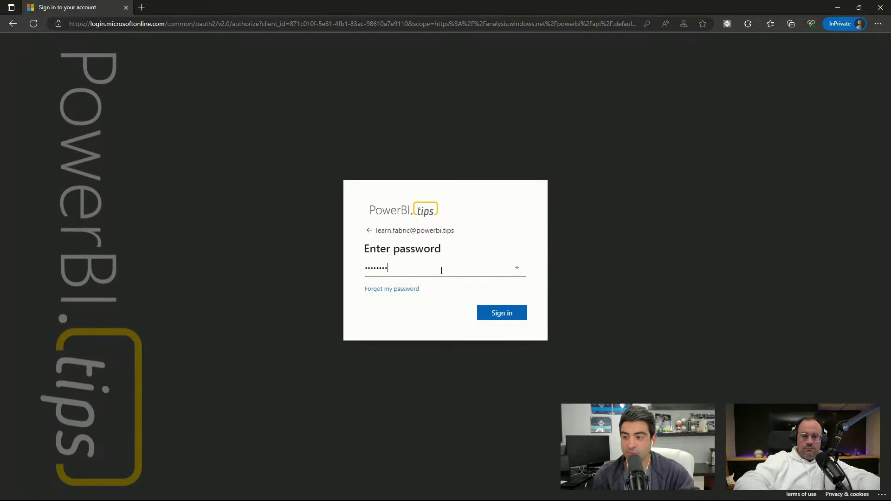
pyautogui.write('•••••••••••')
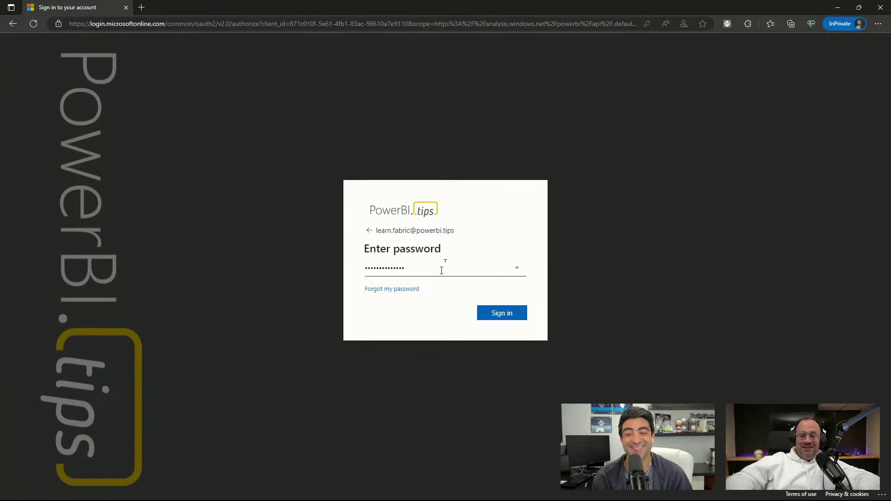
pyautogui.click(502, 314)
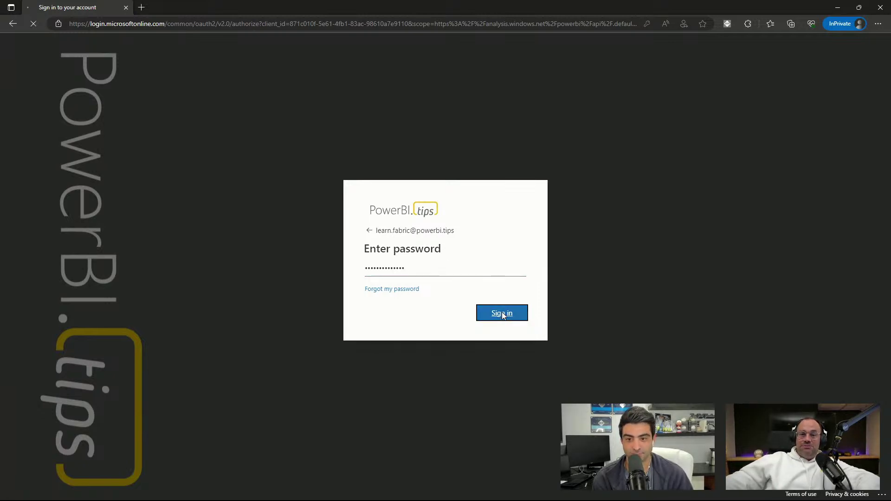
pyautogui.click(432, 275)
pyautogui.write('••')
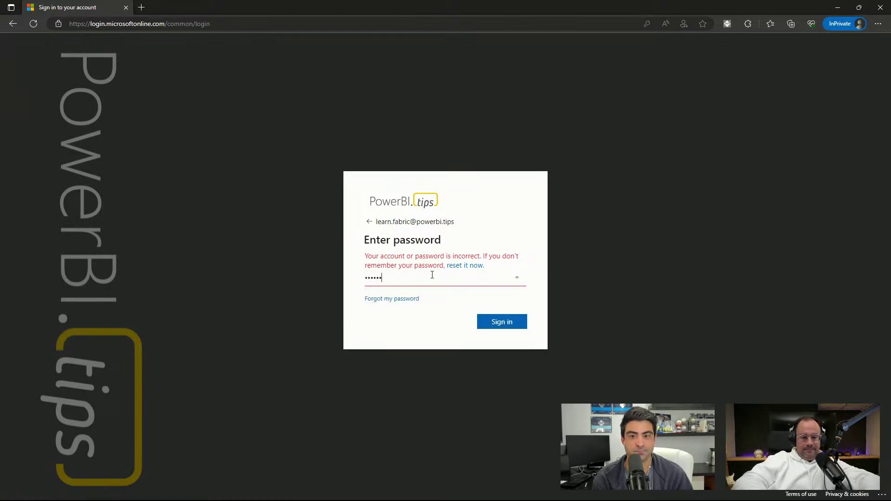
pyautogui.write('••••••••••')
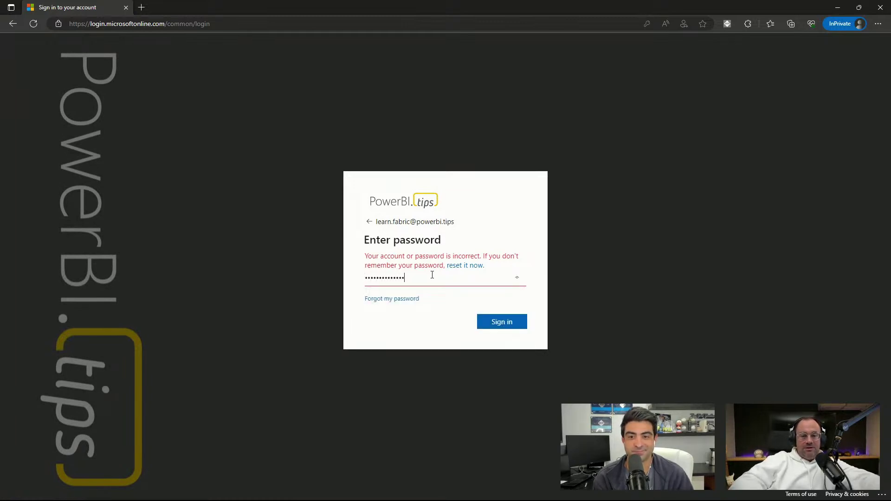
pyautogui.press('Return')
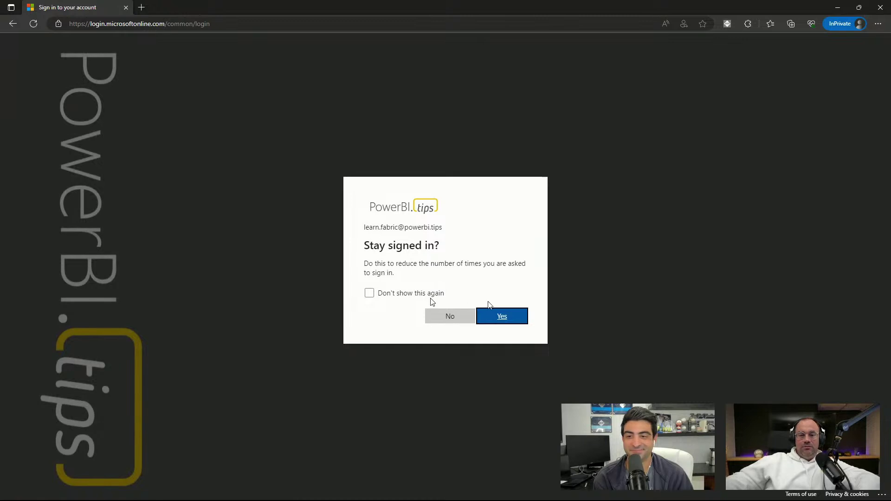
pyautogui.click(435, 297)
pyautogui.click(503, 316)
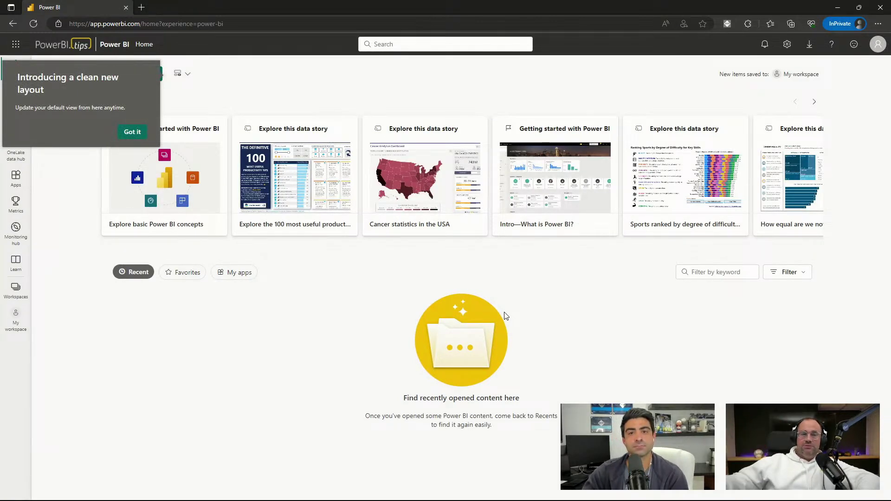
# Dismiss the new-layout notice and confirm the account's license type is Free account
pyautogui.click(132, 132)
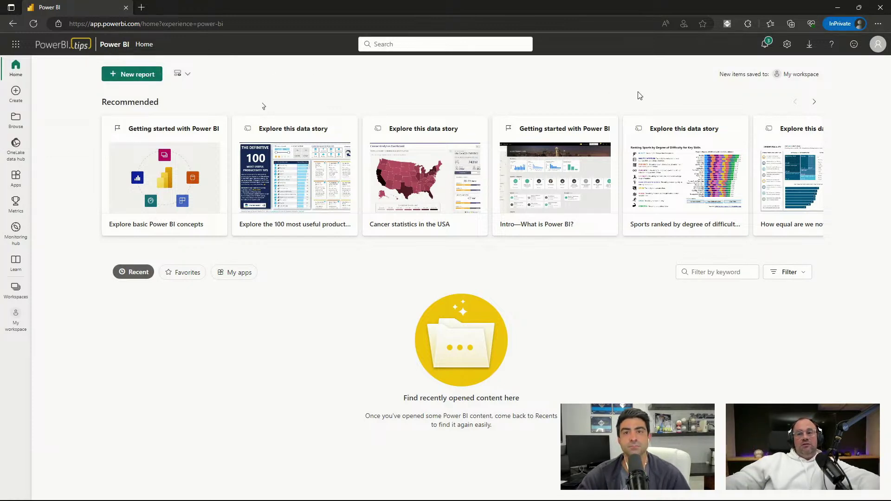
pyautogui.click(877, 48)
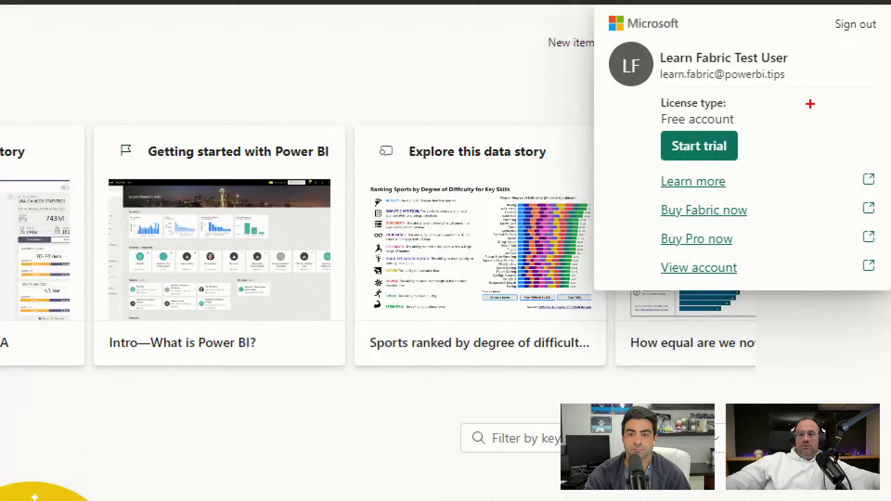
pyautogui.moveTo(664, 96)
pyautogui.mouseDown()
pyautogui.moveTo(788, 140)
pyautogui.moveTo(787, 130)
pyautogui.moveTo(767, 142)
pyautogui.moveTo(772, 136)
pyautogui.mouseUp()
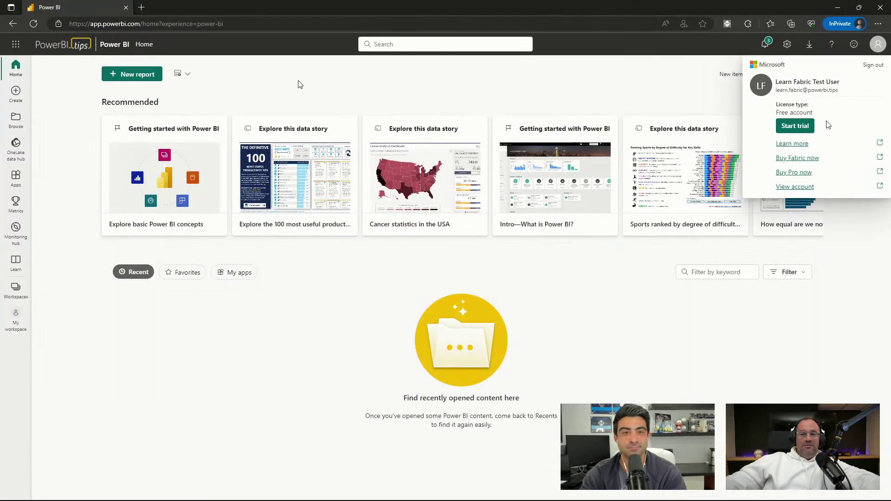
# From the Workspaces list, open a blank Create a workspace form
pyautogui.click(69, 228)
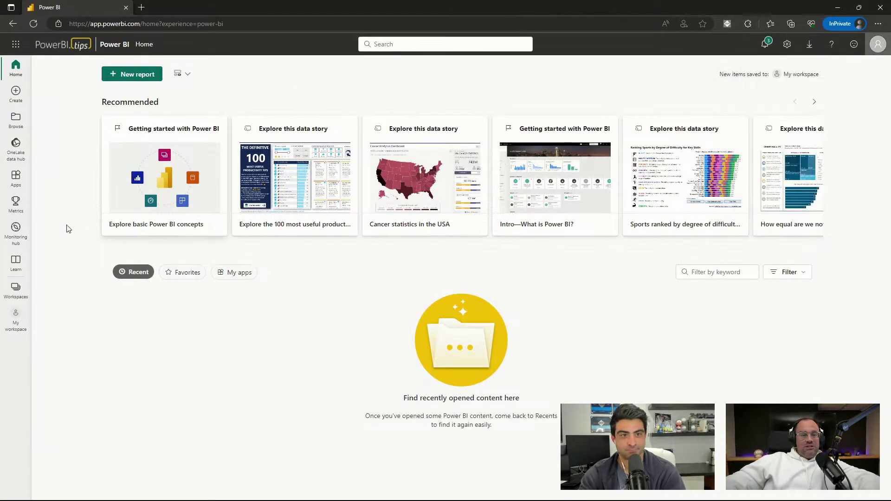
pyautogui.click(16, 288)
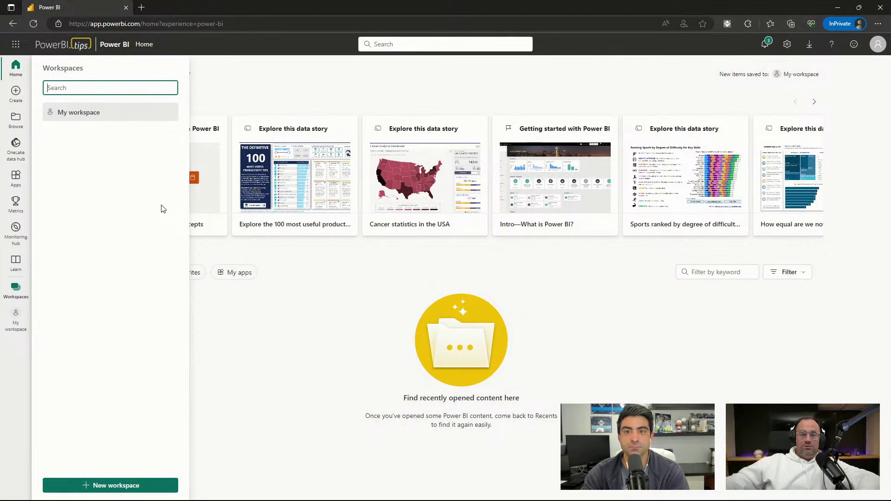
pyautogui.click(338, 375)
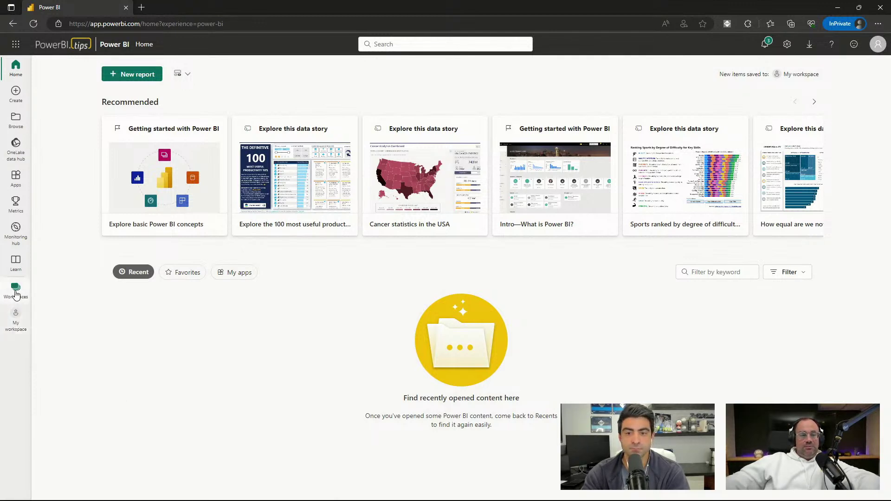
pyautogui.click(16, 291)
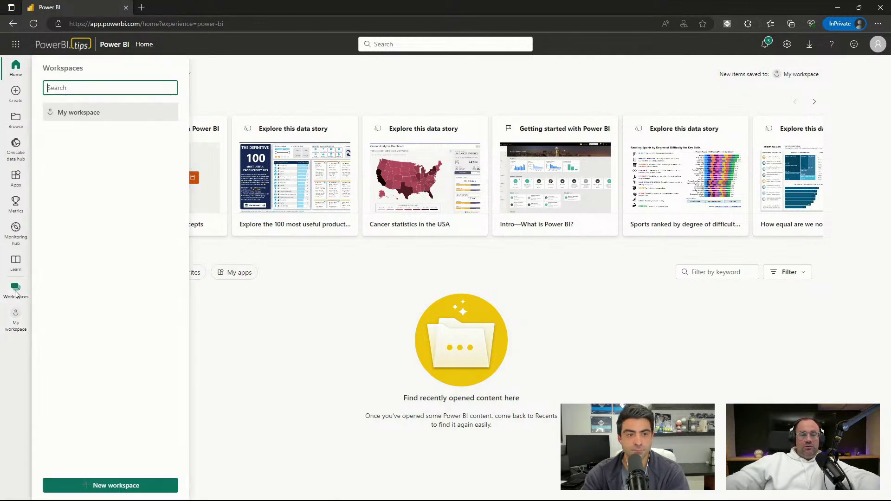
pyautogui.click(135, 485)
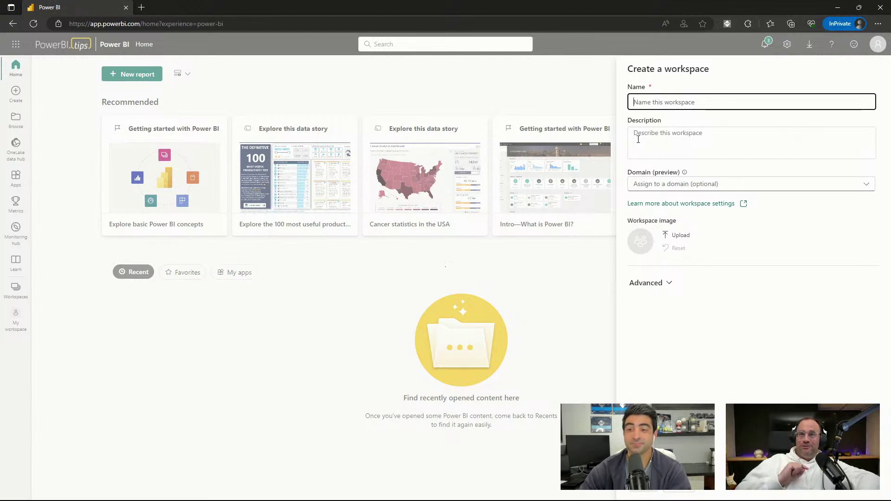
# Name the workspace 'Demo - Learn Fabric' with description 'Enter a Description'
pyautogui.write('De')
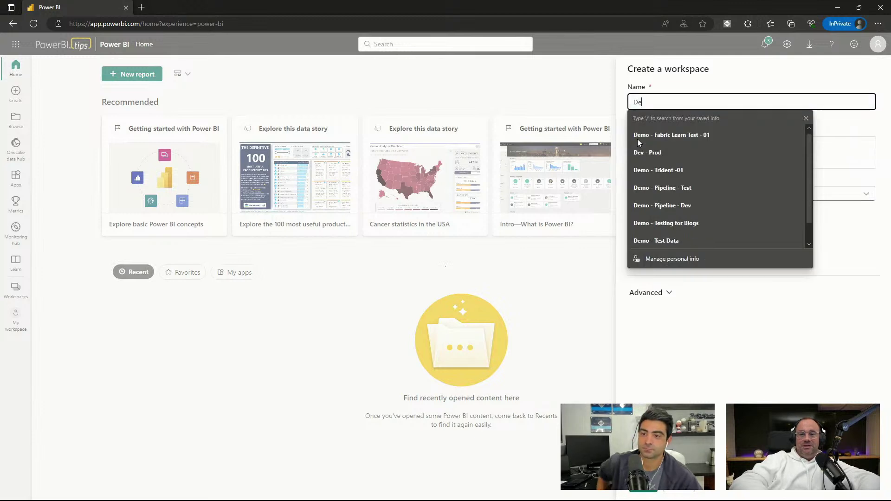
pyautogui.write('mo - F')
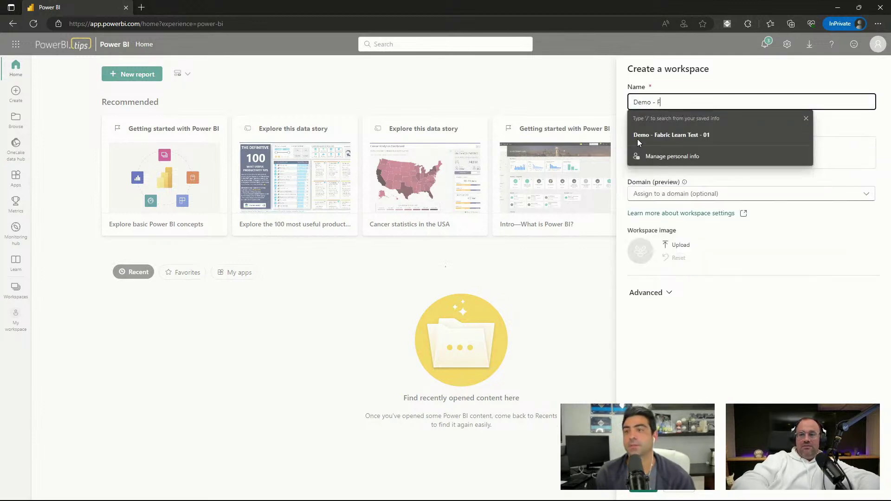
pyautogui.press('BackSpace')
pyautogui.write('Lear')
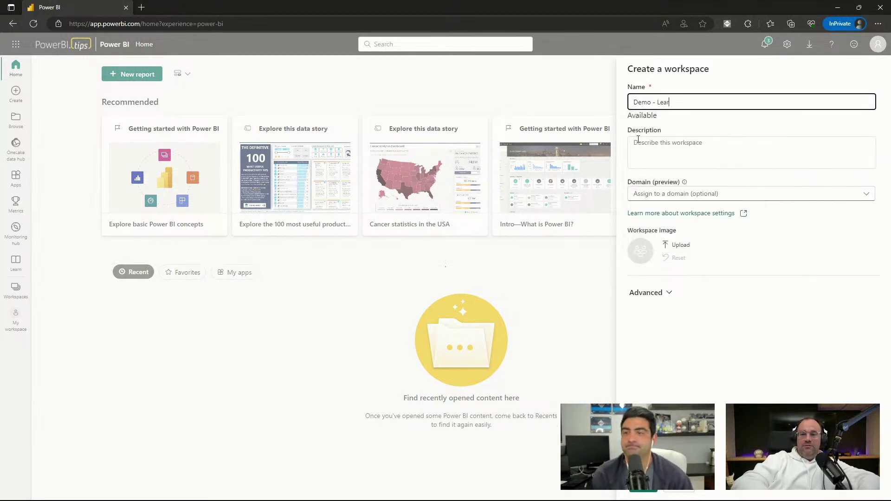
pyautogui.write('n Fabric')
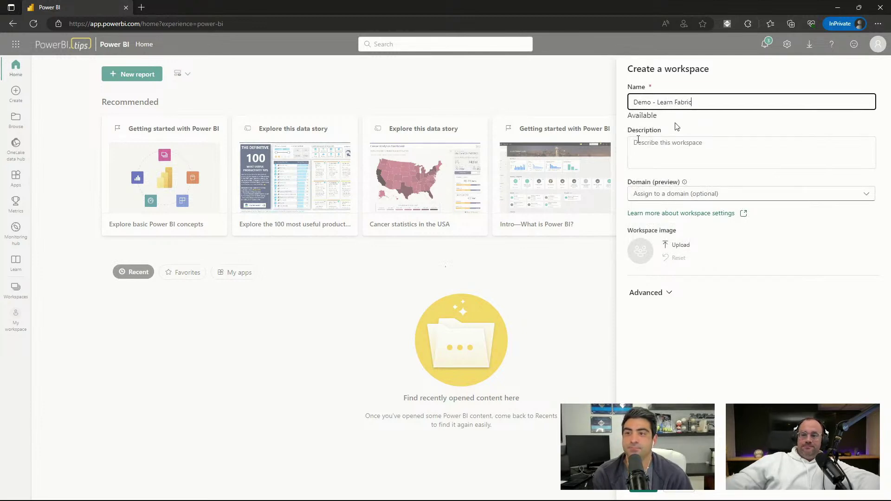
pyautogui.click(667, 153)
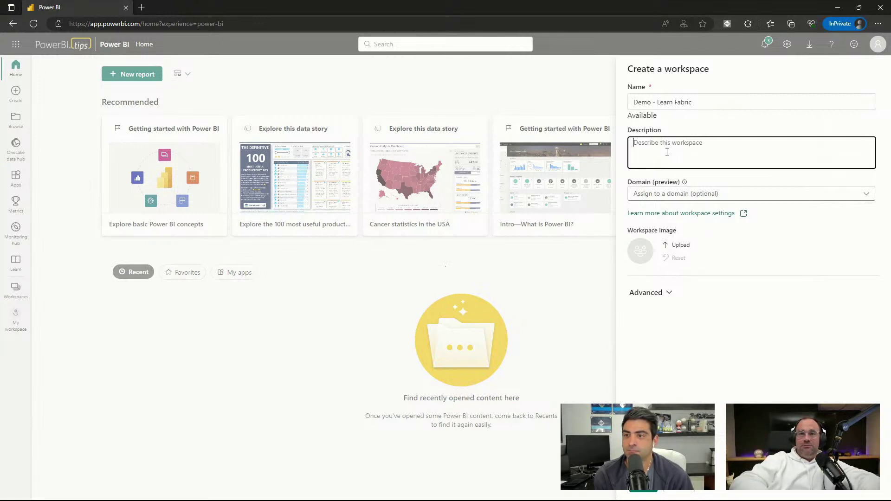
pyautogui.write('EN')
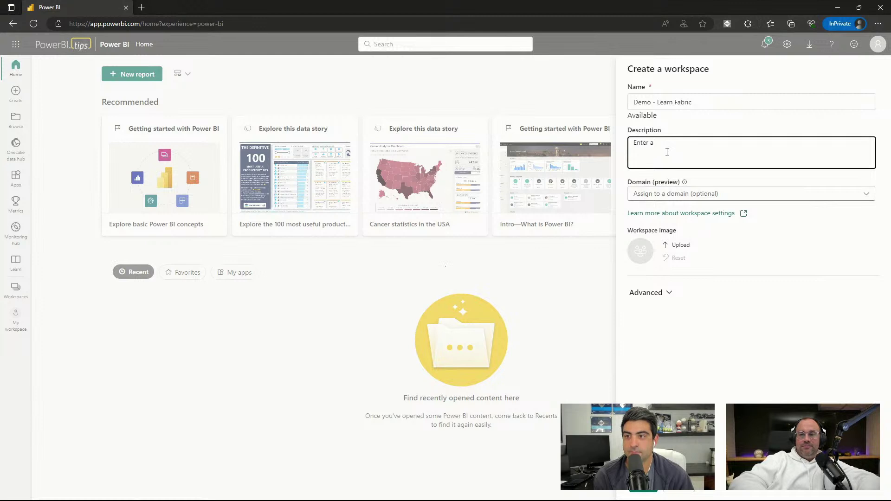
pyautogui.write('ter a Description')
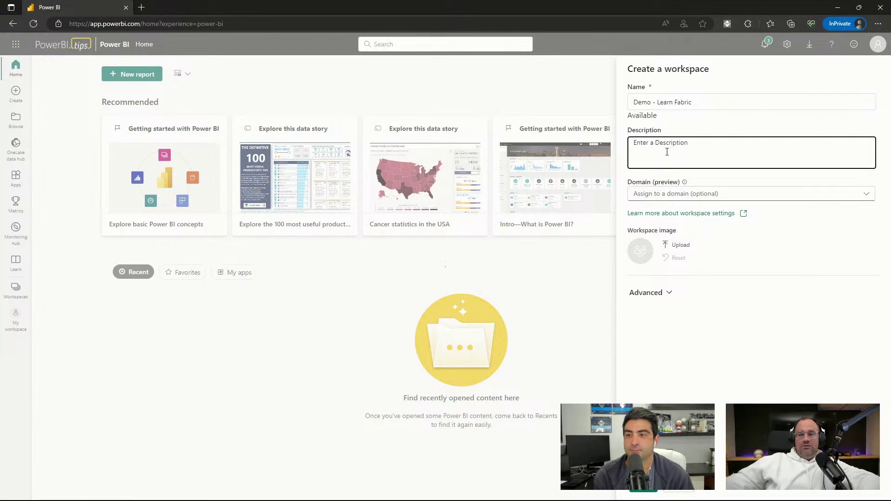
# Expand Advanced and review license modes: Pro selected, Trial and Fabric capacity unavailable
pyautogui.click(665, 294)
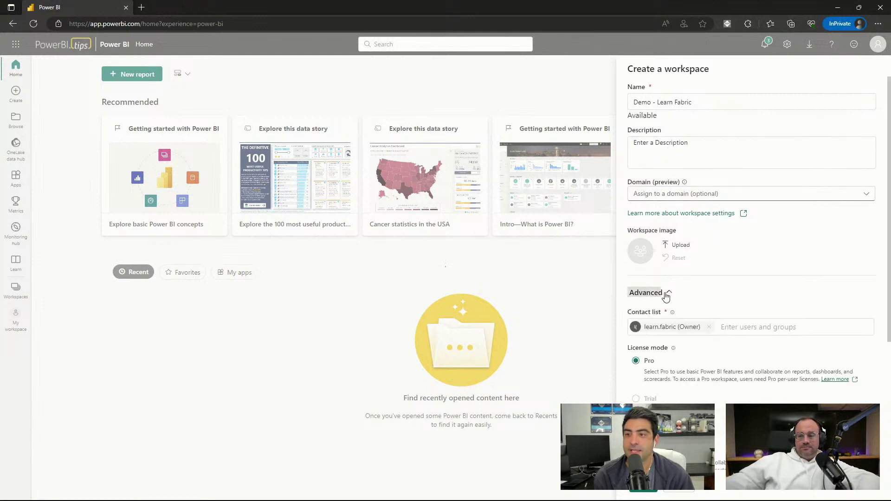
pyautogui.scroll(-1, 759, 258)
pyautogui.scroll(-1, 758, 258)
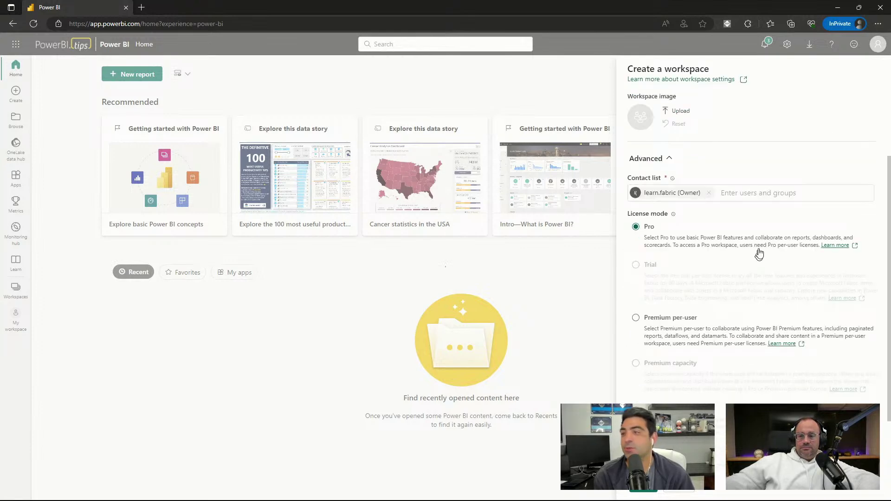
pyautogui.scroll(-3, 758, 251)
pyautogui.scroll(2, 759, 249)
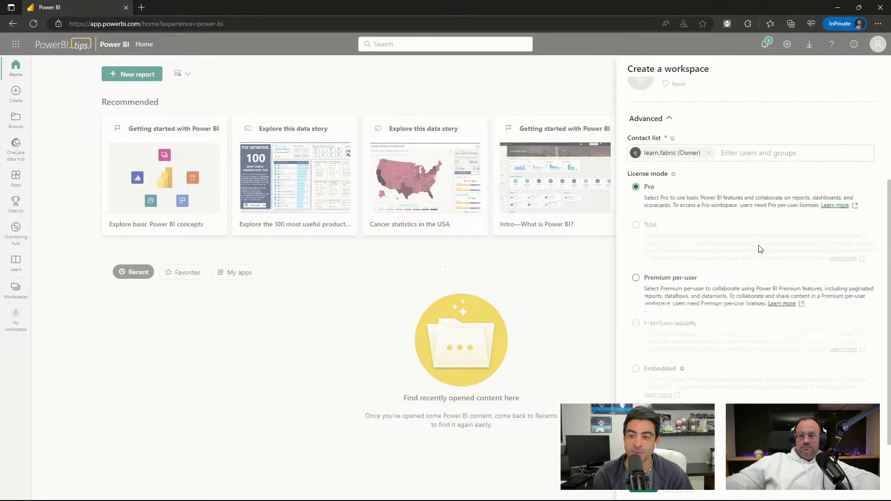
pyautogui.scroll(1, 760, 250)
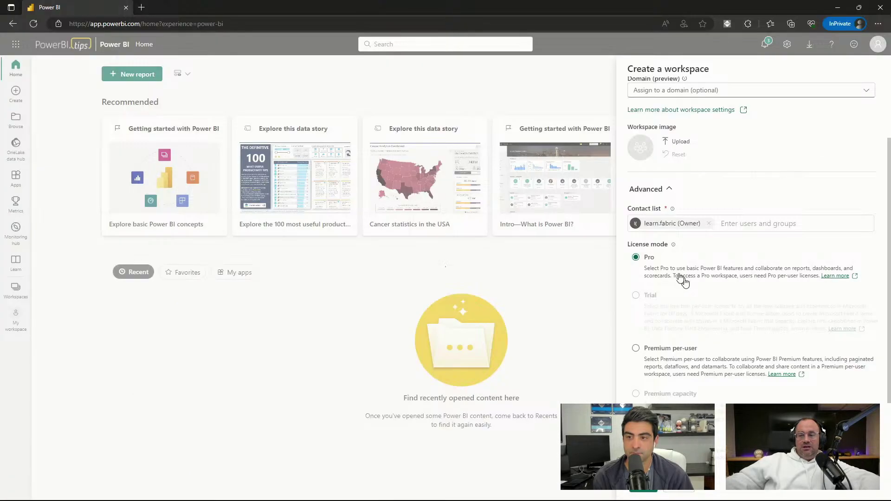
pyautogui.scroll(-3, 583, 345)
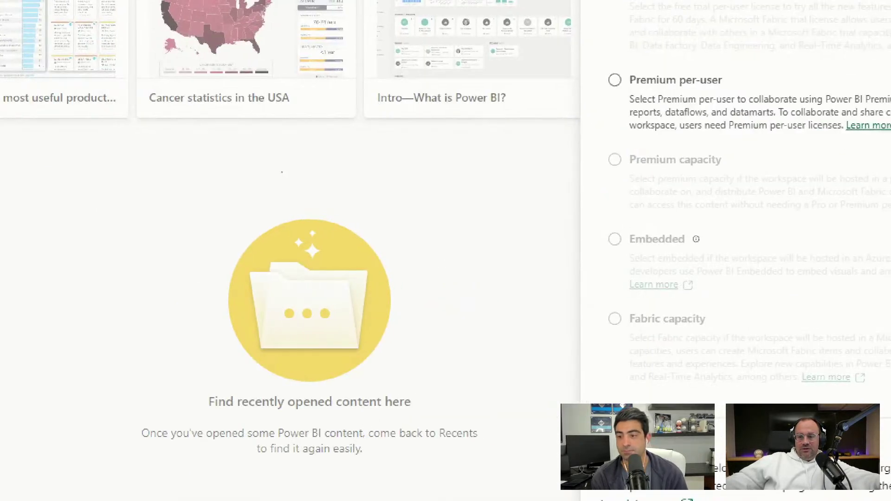
pyautogui.moveTo(529, 300); pyautogui.dragTo(681, 392)
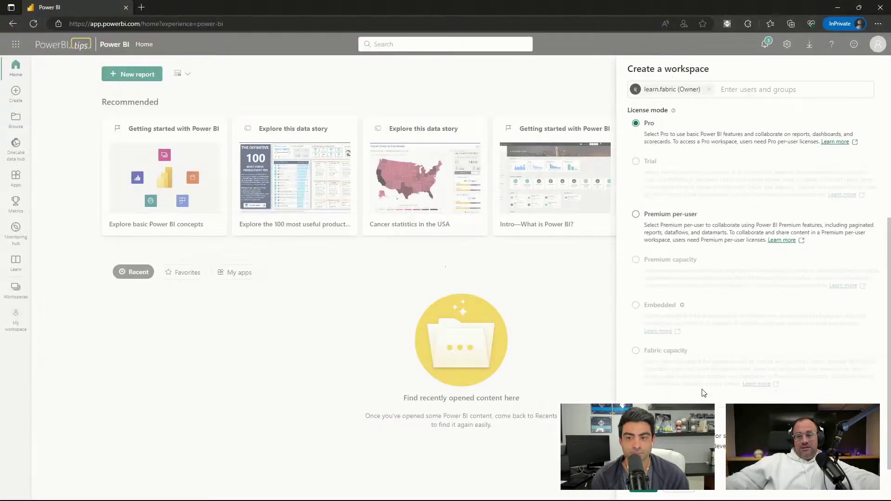
# Try an upgrade-only license mode, dismiss the Pro prompt, and view the account's Free licence
pyautogui.click(641, 489)
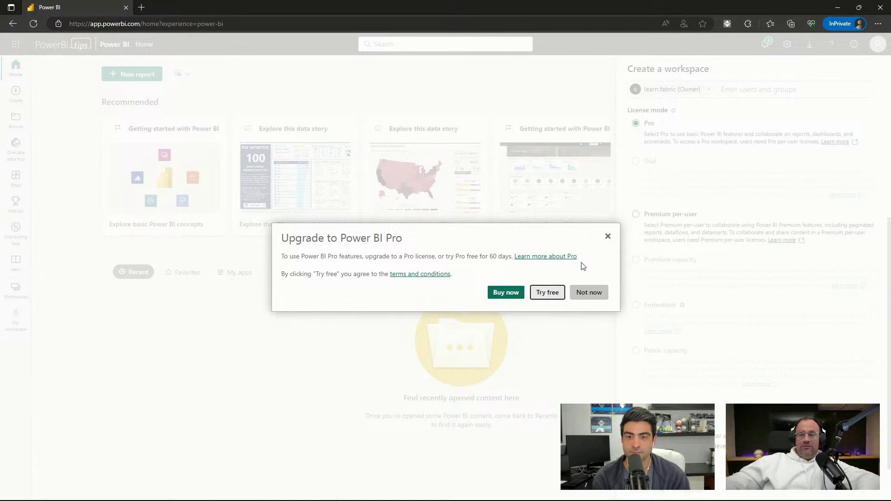
pyautogui.click(608, 236)
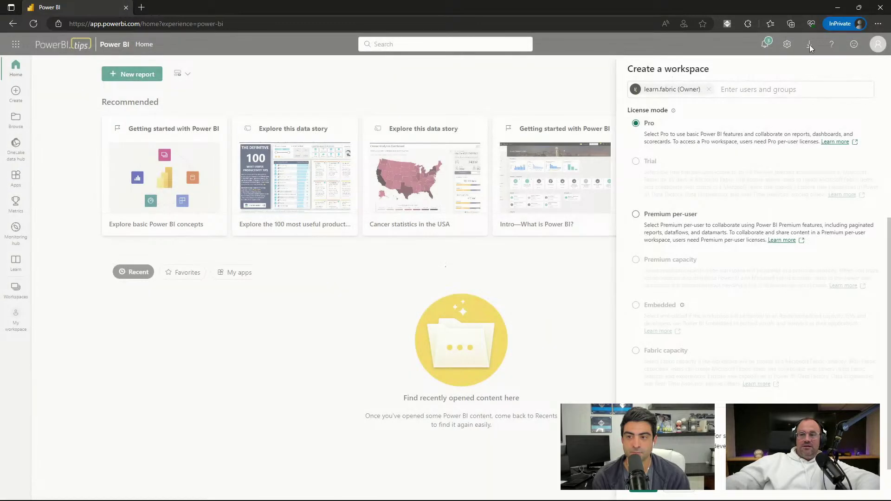
pyautogui.click(878, 44)
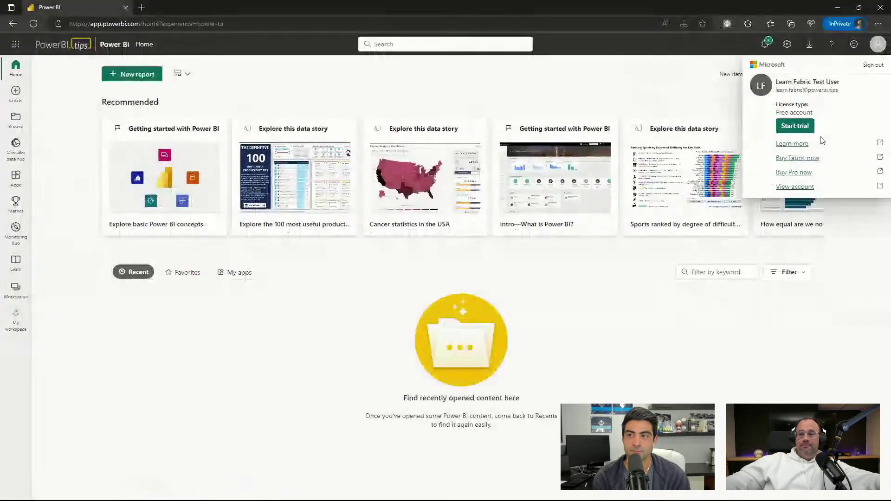
# Start the free Microsoft Fabric (preview) trial and acknowledge the successful upgrade
pyautogui.click(806, 132)
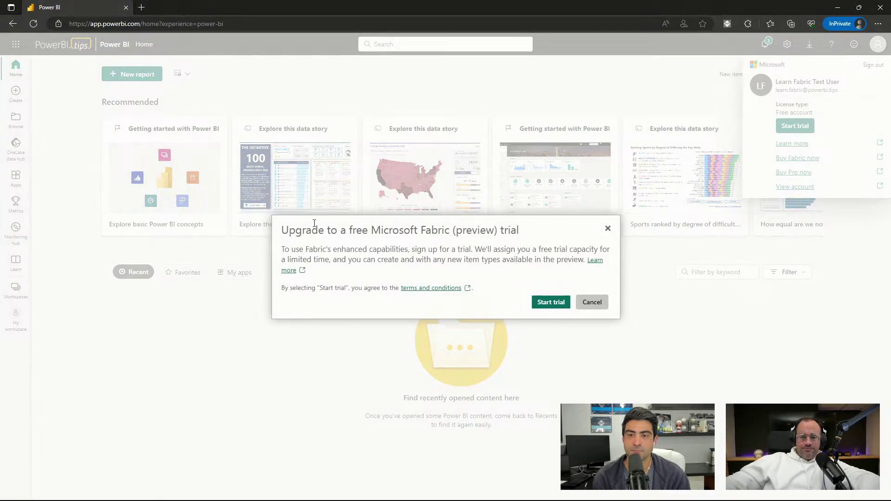
pyautogui.moveTo(283, 230); pyautogui.dragTo(533, 231)
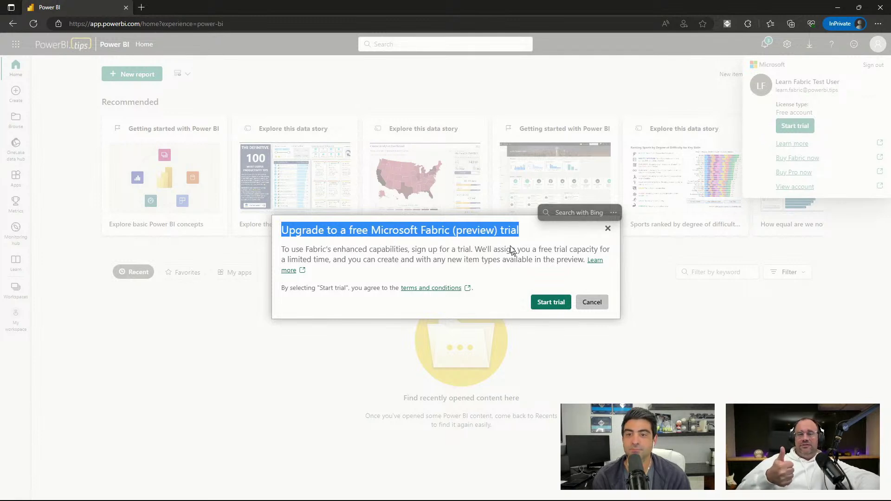
pyautogui.click(548, 303)
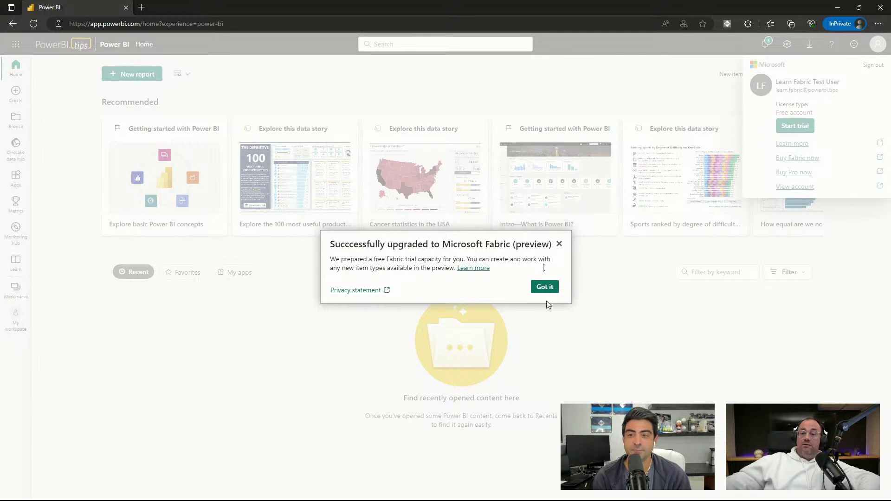
pyautogui.click(547, 288)
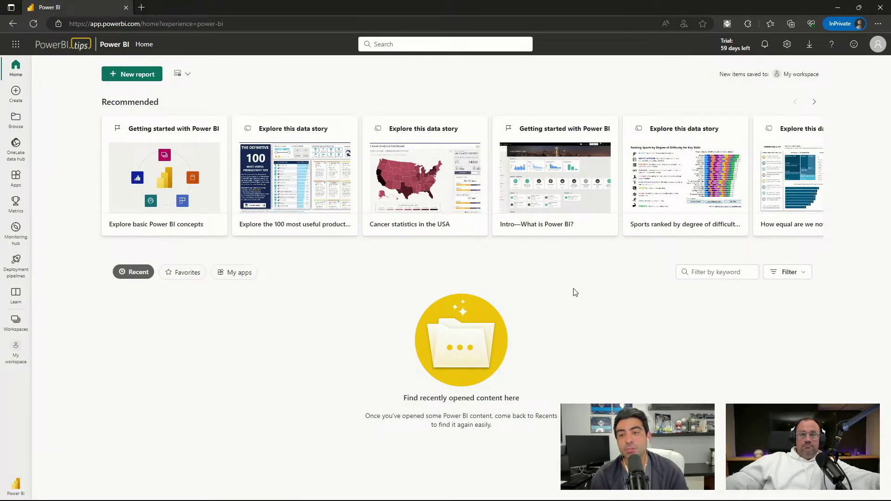
# Check the account's active trial status with 59 days left, then return to Workspaces
pyautogui.click(878, 44)
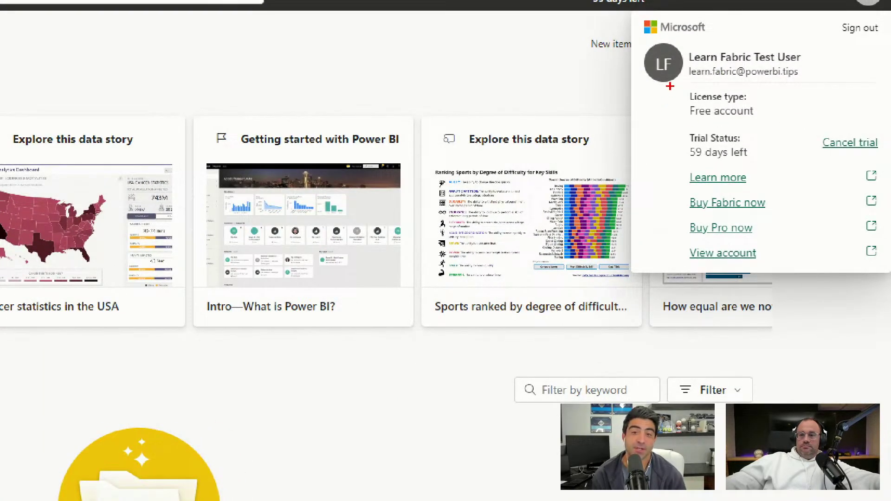
pyautogui.moveTo(669, 86)
pyautogui.mouseDown()
pyautogui.moveTo(794, 176)
pyautogui.moveTo(886, 164)
pyautogui.mouseUp()
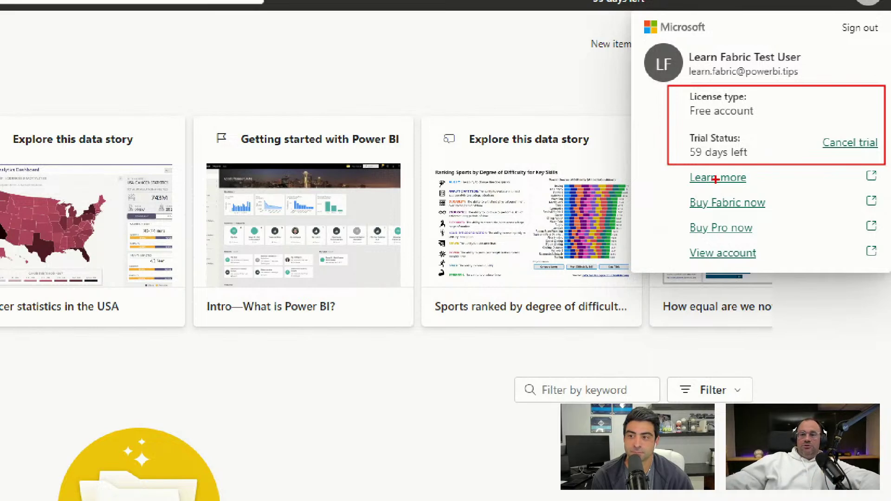
pyautogui.moveTo(752, 140); pyautogui.dragTo(775, 132)
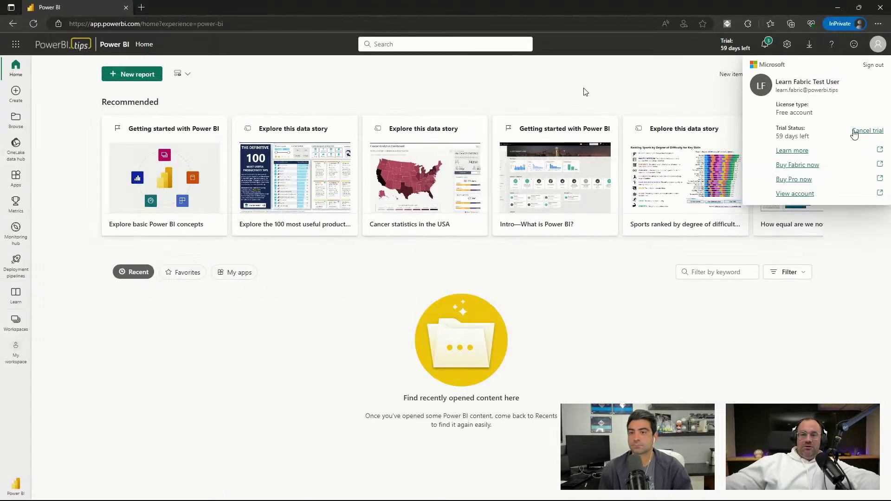
pyautogui.click(586, 92)
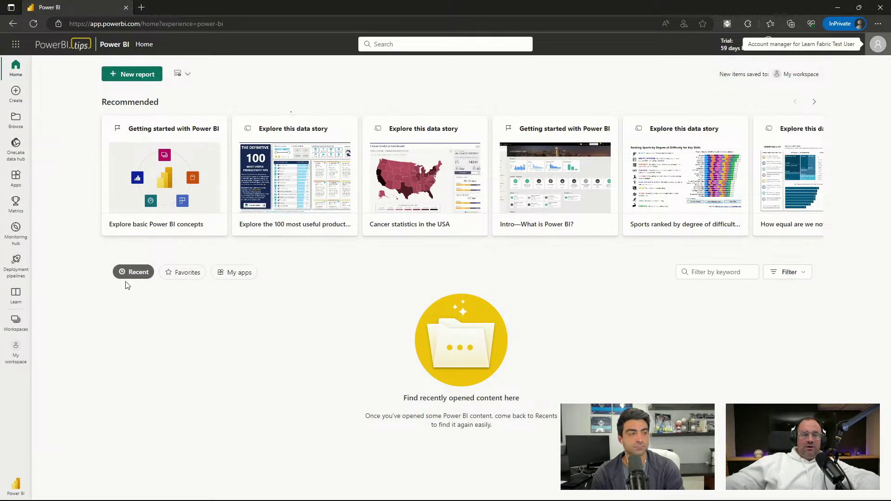
pyautogui.click(17, 323)
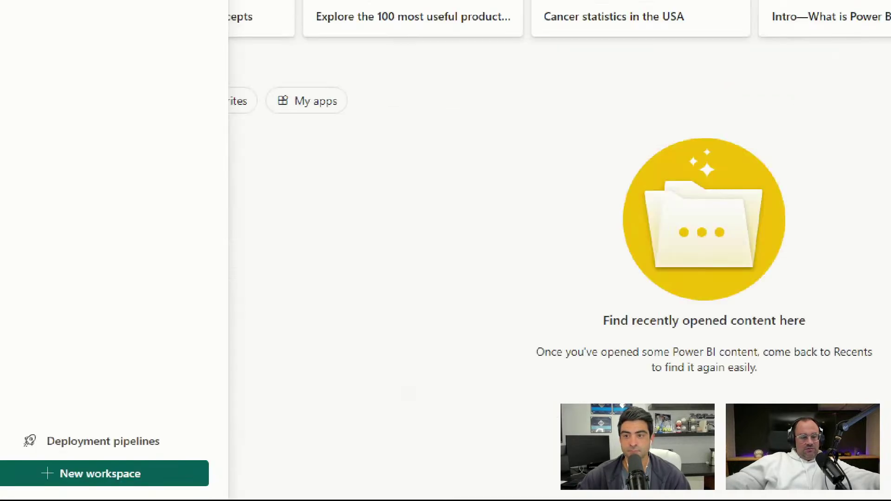
# Start a new workspace named 'Demo - Learn Fabric' and begin the description 'Where we learn'
pyautogui.moveTo(0, 451)
pyautogui.mouseDown()
pyautogui.moveTo(84, 487)
pyautogui.moveTo(221, 492)
pyautogui.mouseUp()
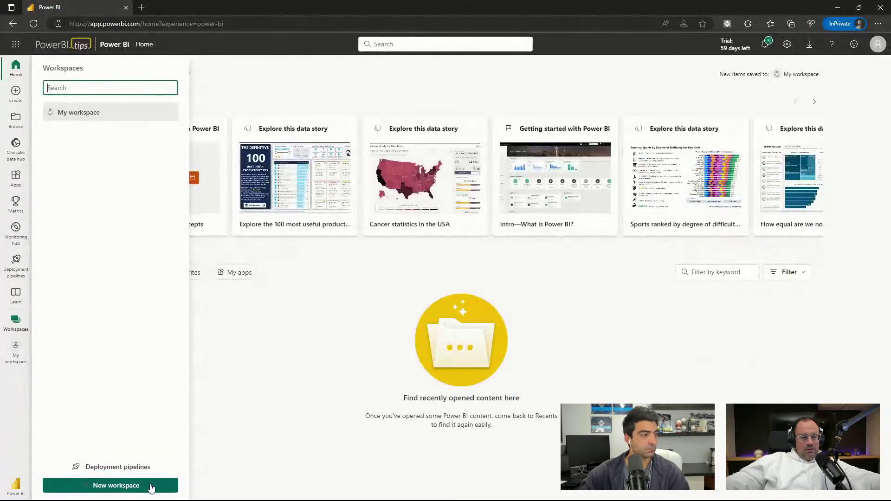
pyautogui.click(221, 476)
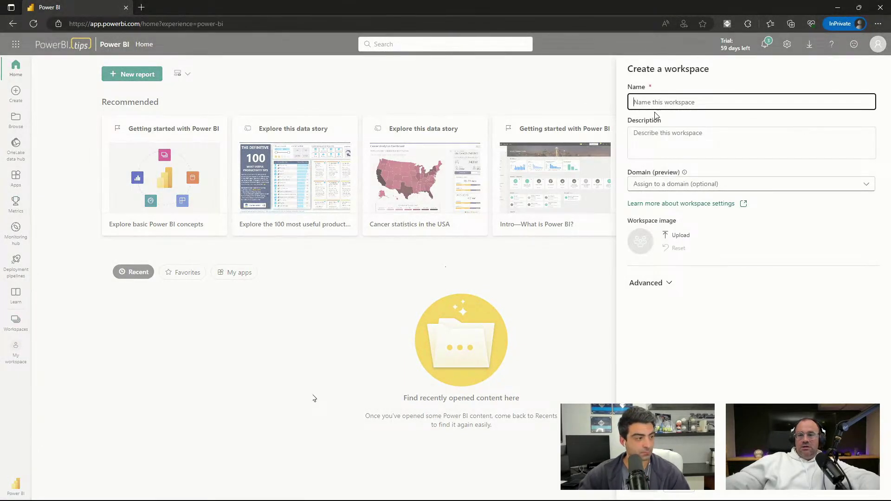
pyautogui.click(654, 104)
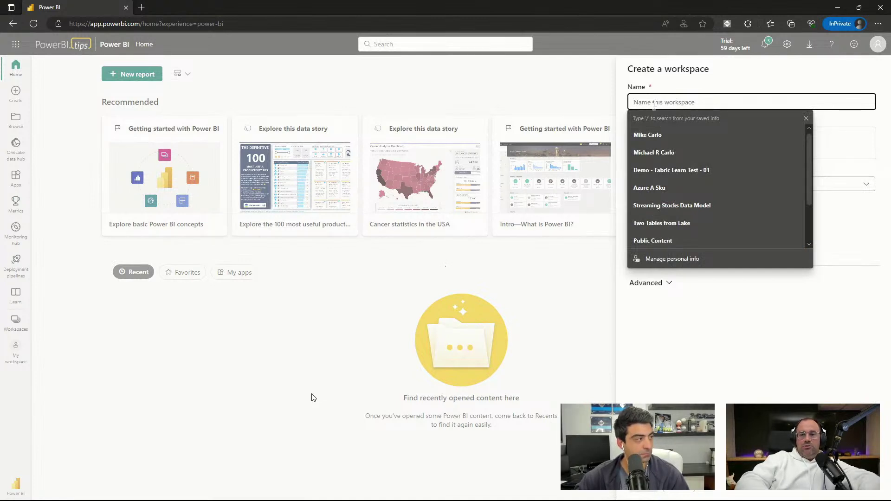
pyautogui.write('Demo - ')
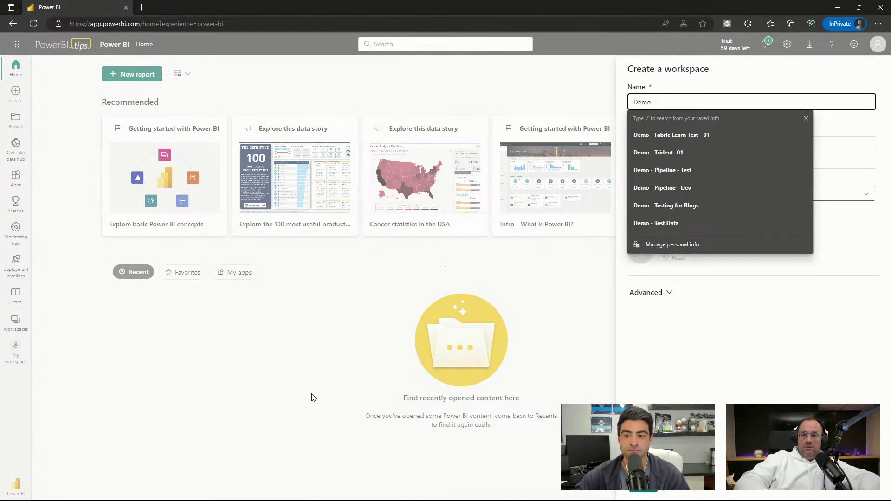
pyautogui.write('Learn Fabric')
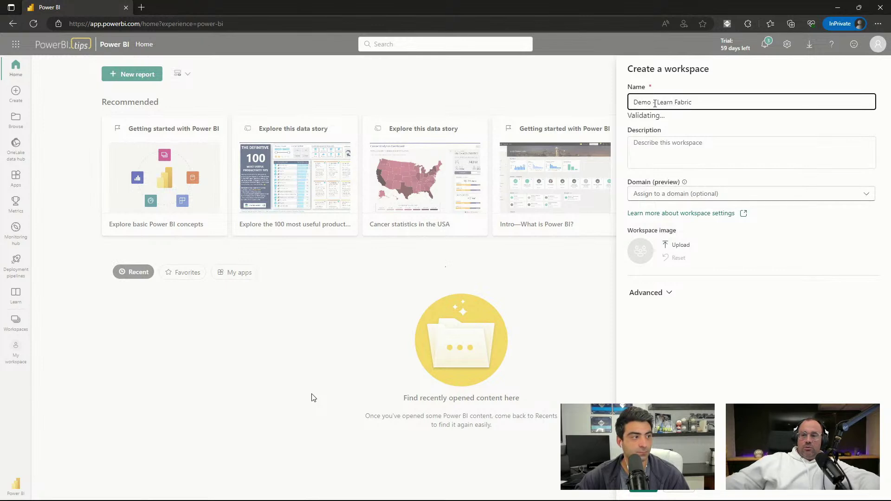
pyautogui.click(674, 147)
pyautogui.write('Where we learn')
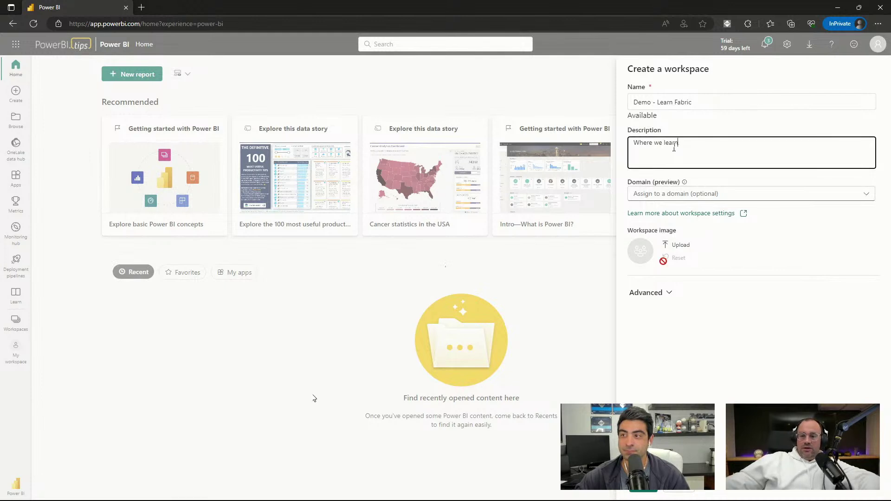
# Create the workspace, keeping Trial license mode and Small dataset storage format in the advanced options
pyautogui.click(660, 292)
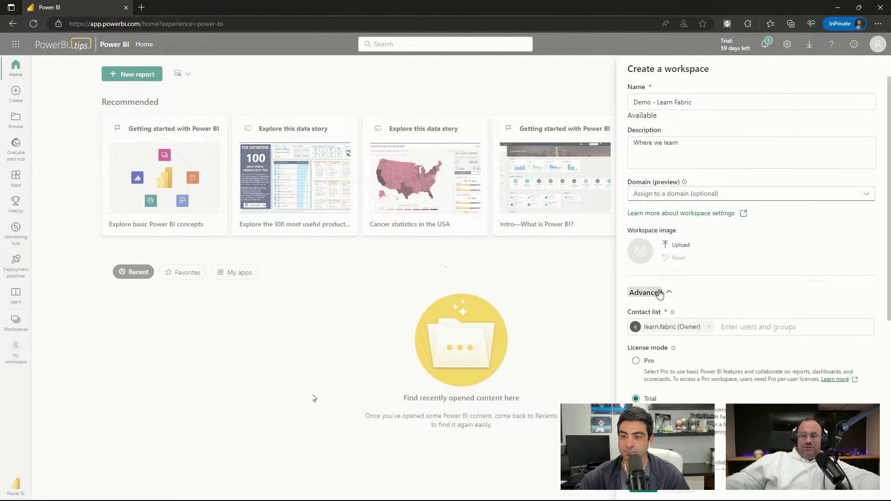
pyautogui.scroll(-2, 679, 289)
pyautogui.scroll(-2, 678, 290)
pyautogui.click(719, 194)
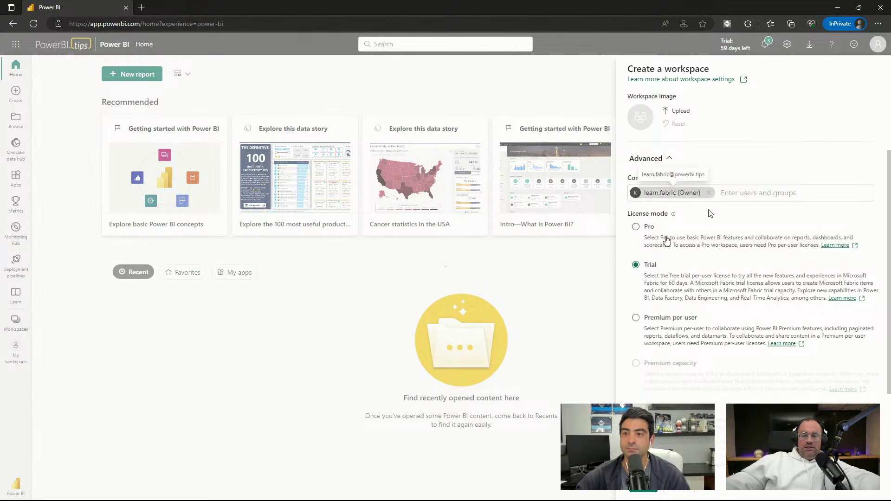
pyautogui.scroll(-4, 701, 185)
pyautogui.scroll(2, 687, 181)
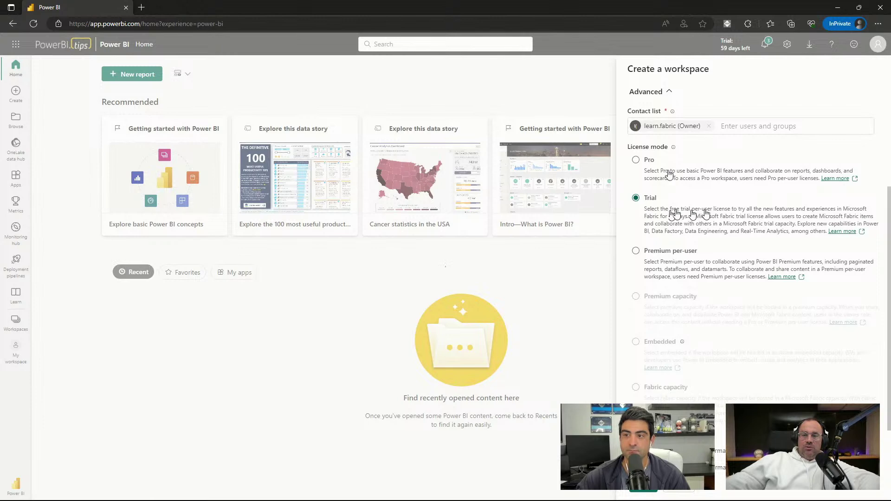
pyautogui.scroll(-4, 701, 223)
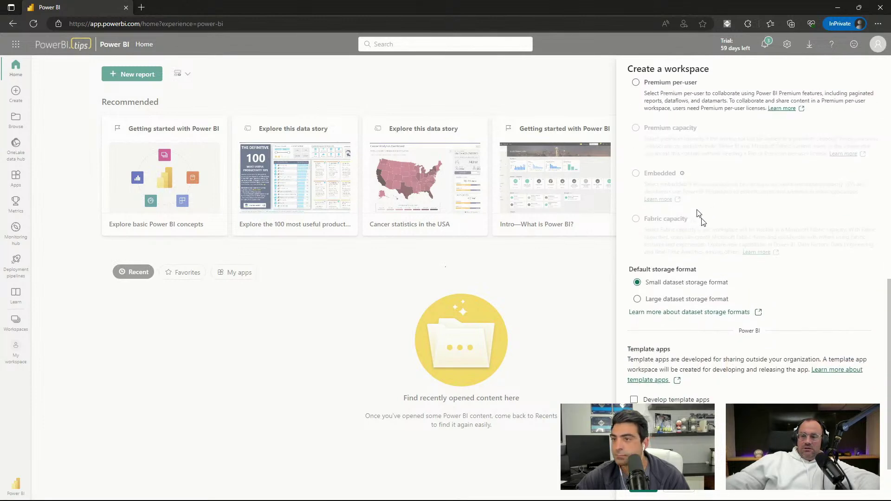
pyautogui.scroll(5, 697, 220)
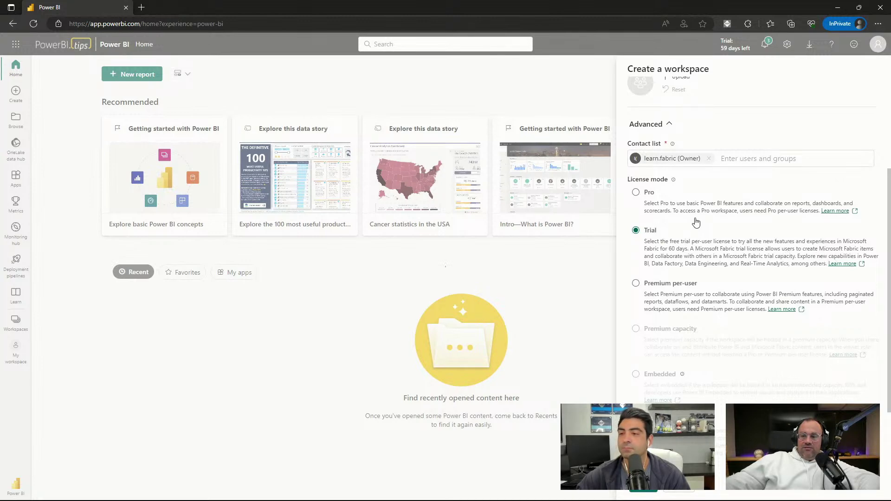
pyautogui.scroll(-4, 673, 288)
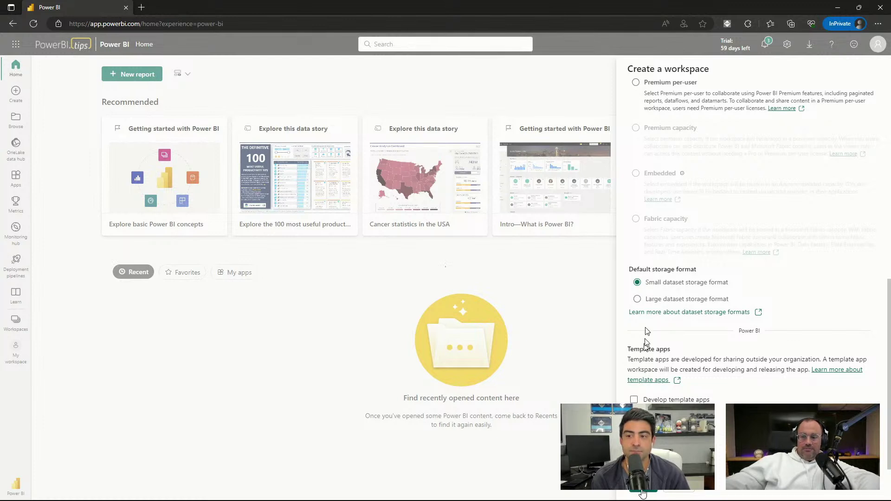
pyautogui.click(643, 491)
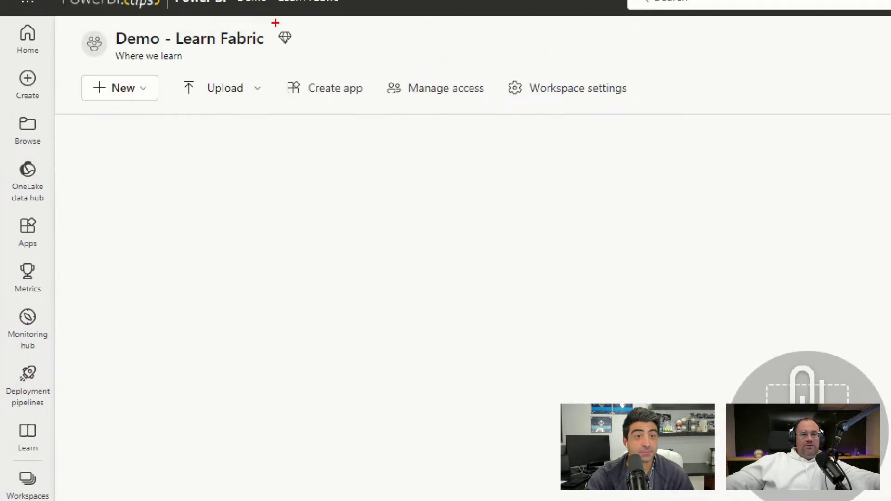
# Highlight the premium diamond icon beside the Demo - Learn Fabric workspace name
pyautogui.moveTo(268, 23); pyautogui.dragTo(309, 50)
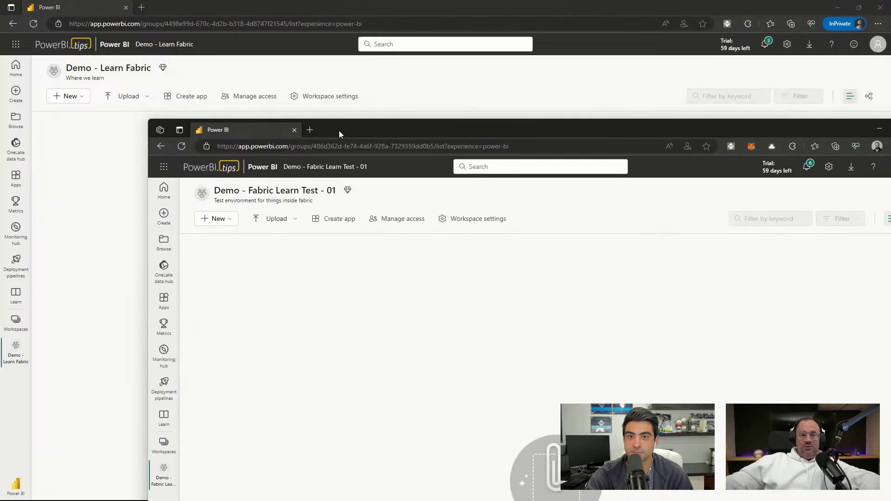
# Maximize the Demo - Fabric Learn Test - 01 window and check the account's license and trial status
pyautogui.doubleClick(339, 130)
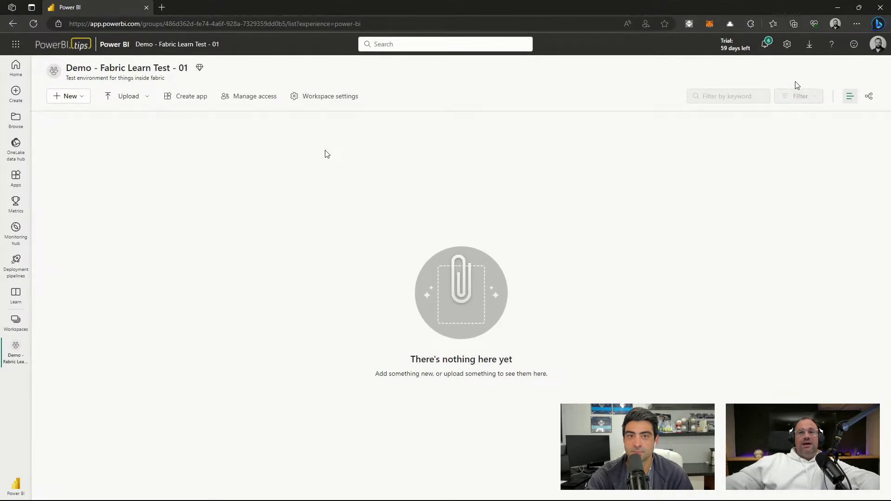
pyautogui.click(878, 45)
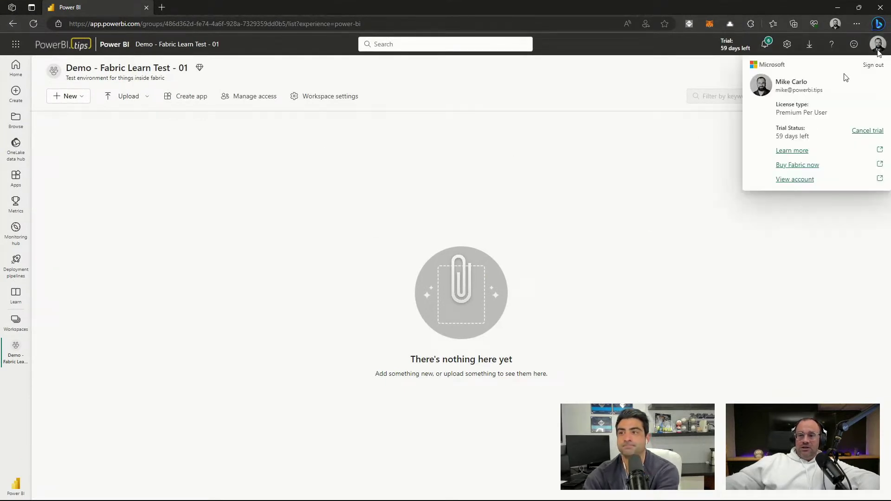
pyautogui.click(680, 76)
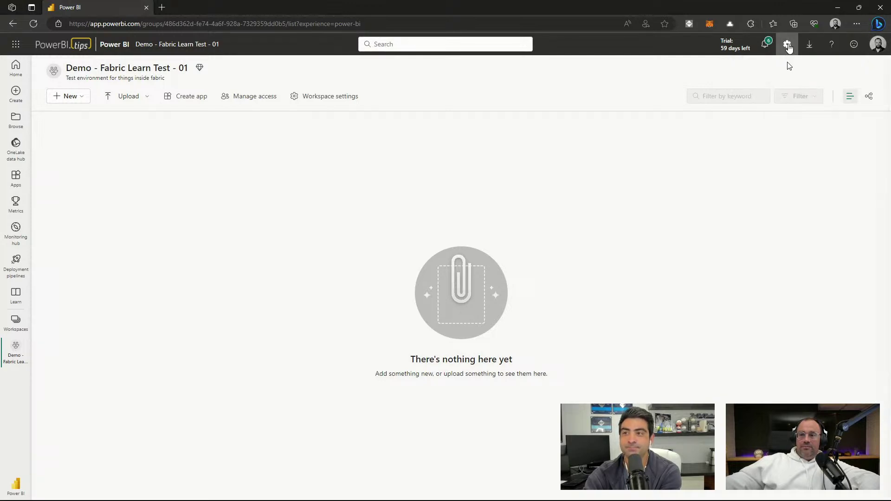
# Go to Admin portal Capacity settings, where Power BI Premium shows only a purchase offer
pyautogui.click(787, 44)
pyautogui.click(768, 347)
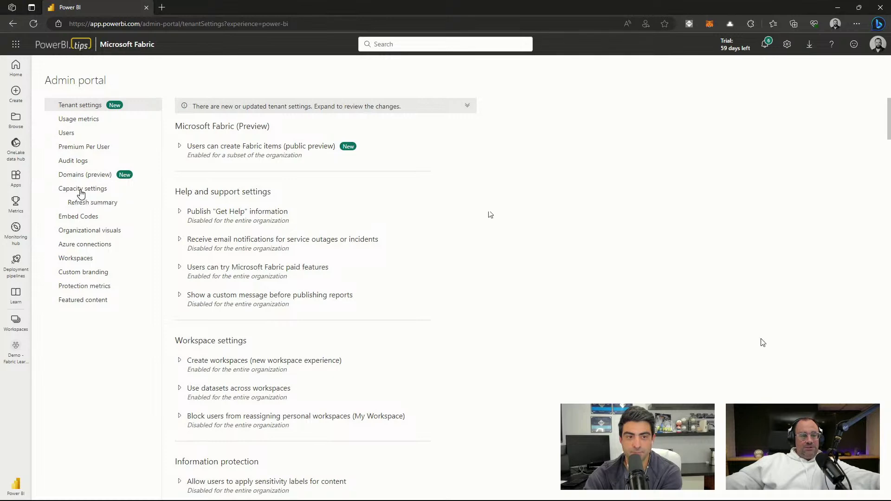
pyautogui.moveTo(87, 176); pyautogui.dragTo(206, 200)
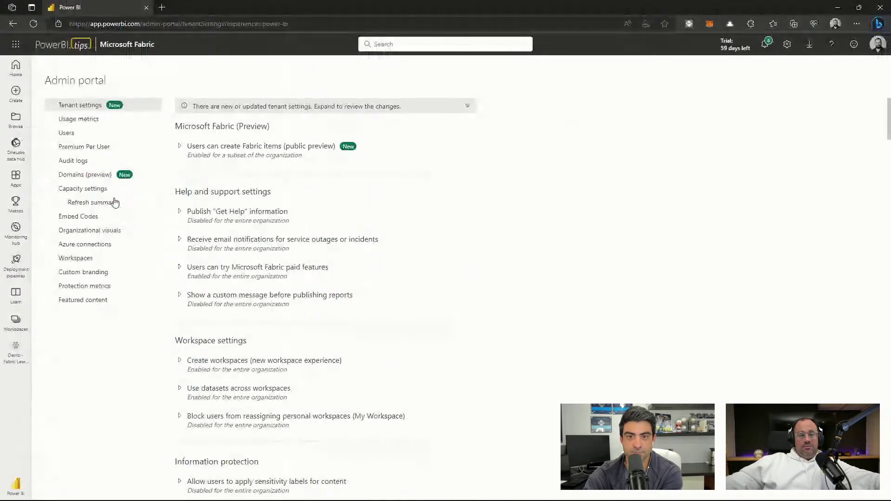
pyautogui.click(160, 197)
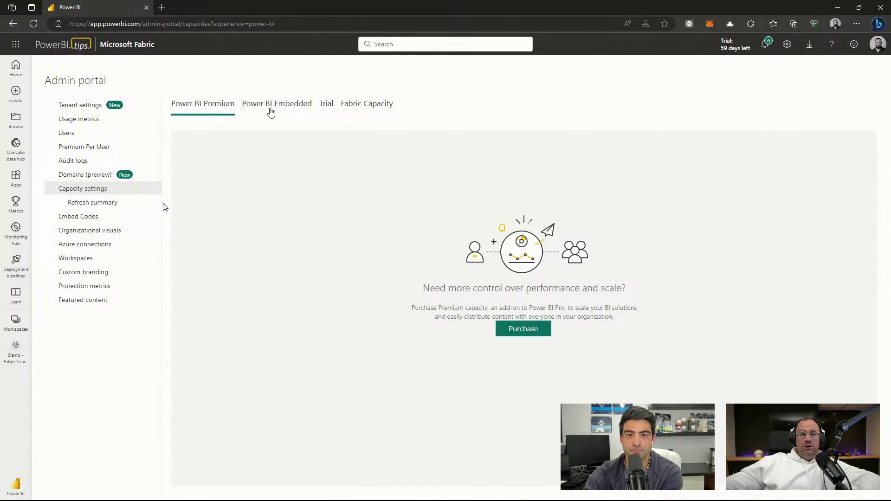
# Check the Power BI Embedded tab, then the Trial tab with two 64-unit North Central US capacities
pyautogui.click(269, 111)
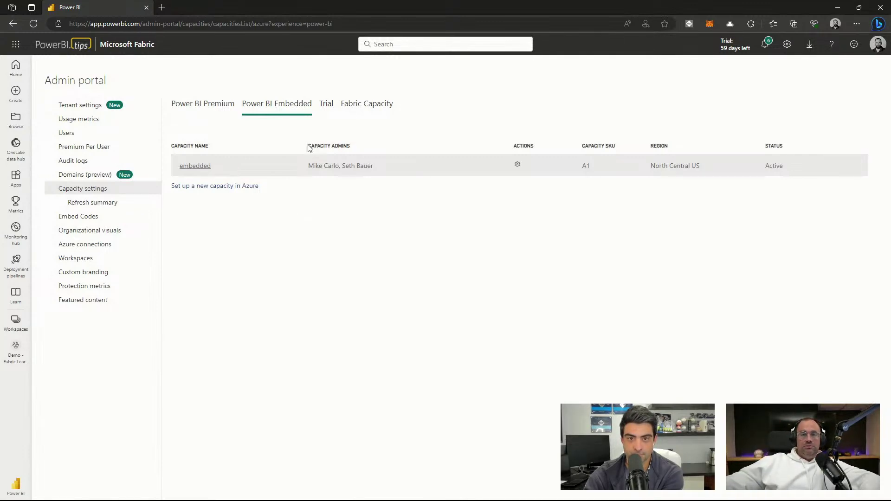
pyautogui.click(326, 110)
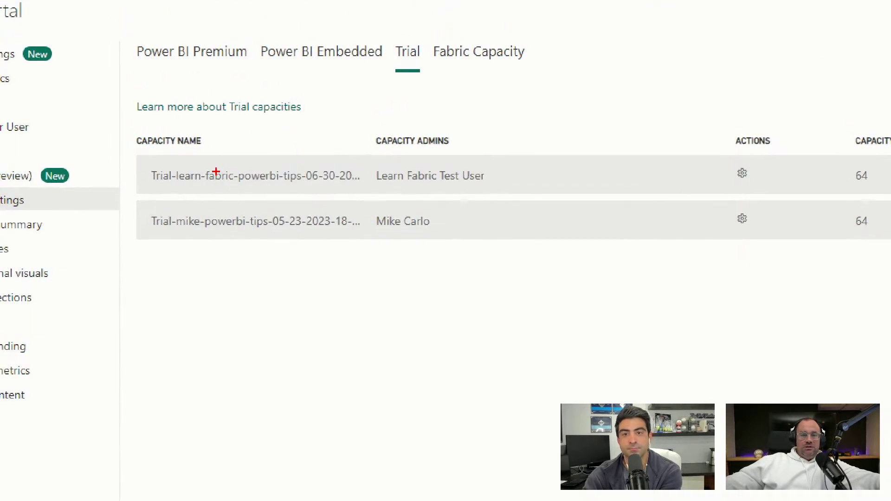
# Highlight the trial capacities table details, then move to the Admin portal's Tenant settings
pyautogui.moveTo(123, 118); pyautogui.dragTo(501, 255)
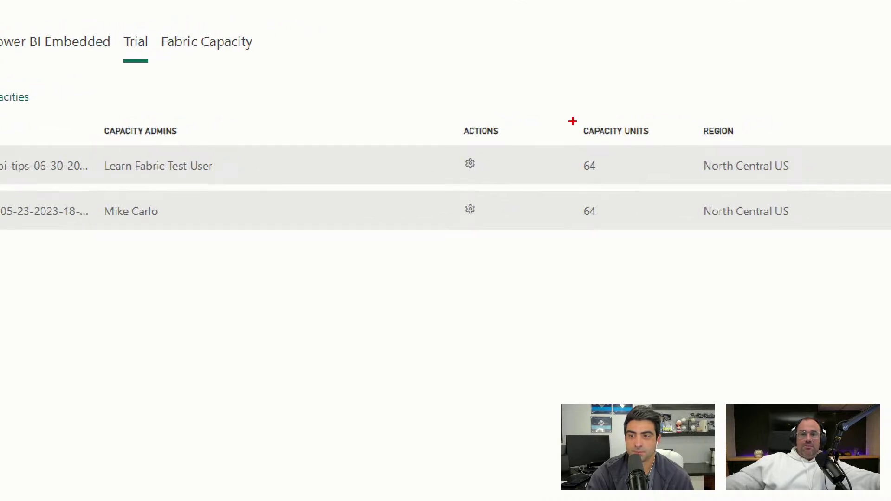
pyautogui.moveTo(573, 121)
pyautogui.mouseDown()
pyautogui.moveTo(649, 225)
pyautogui.moveTo(656, 251)
pyautogui.moveTo(654, 242)
pyautogui.mouseUp()
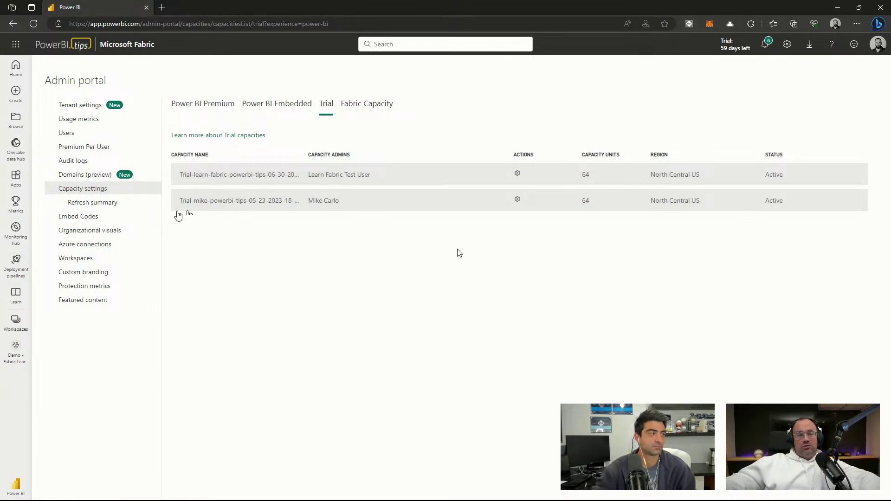
pyautogui.click(81, 107)
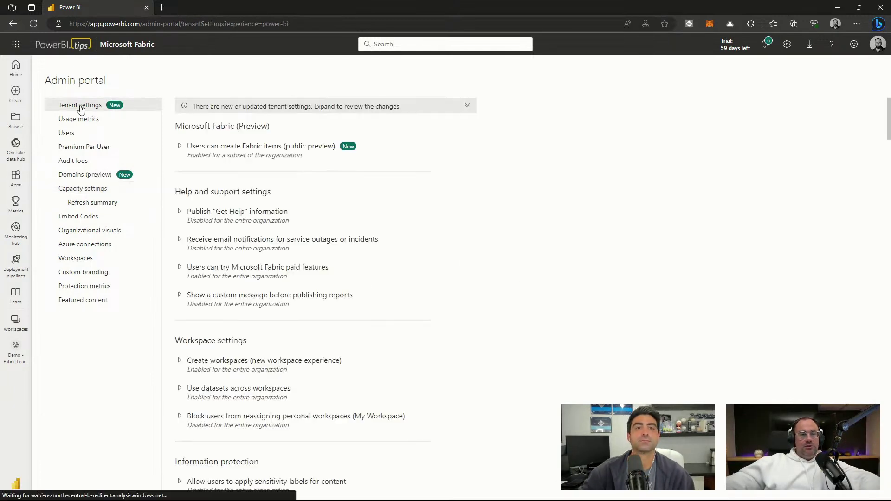
# Expand 'Users can create Fabric items', showing it enabled only for the PBI-Admins security group
pyautogui.click(179, 147)
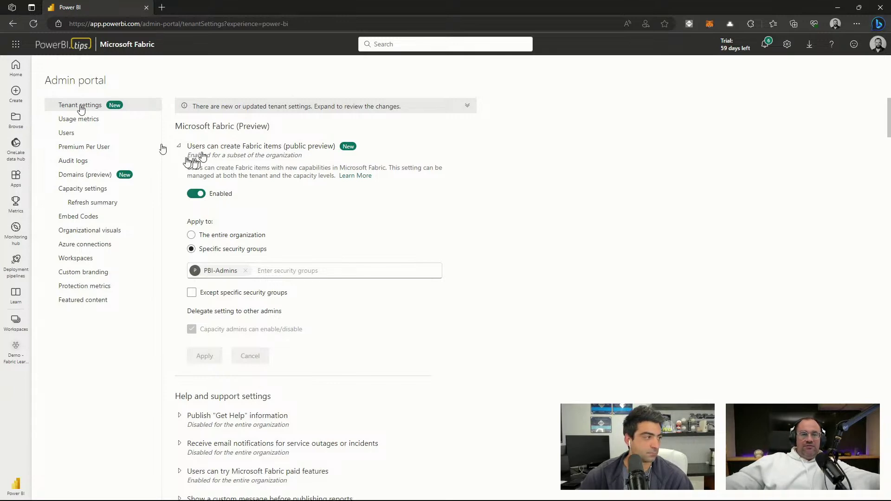
pyautogui.moveTo(173, 138); pyautogui.dragTo(305, 168)
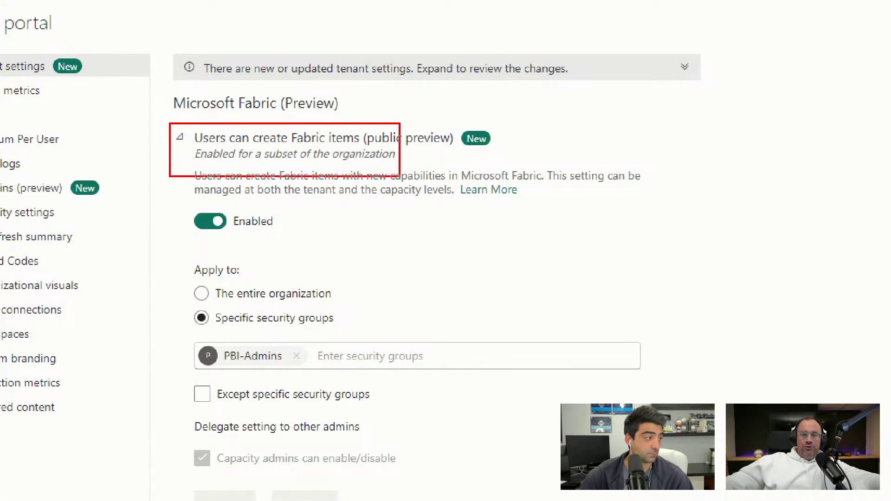
pyautogui.moveTo(401, 177); pyautogui.dragTo(522, 163)
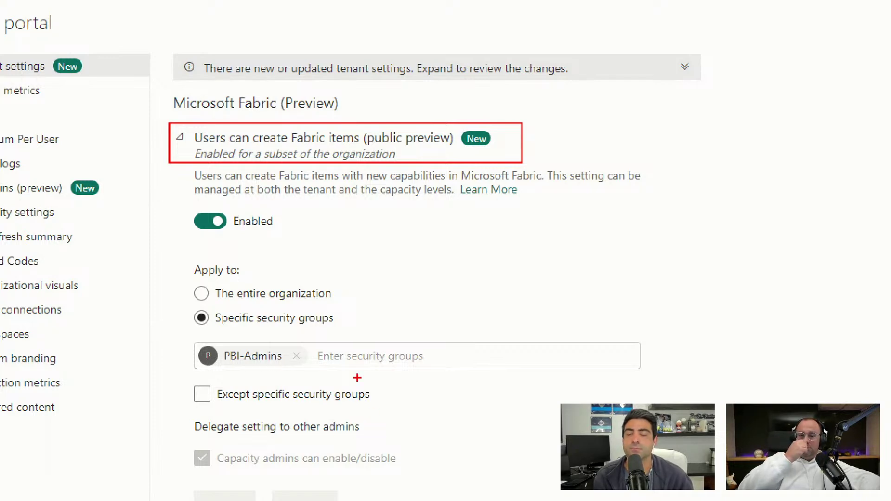
pyautogui.scroll(-1, 336, 425)
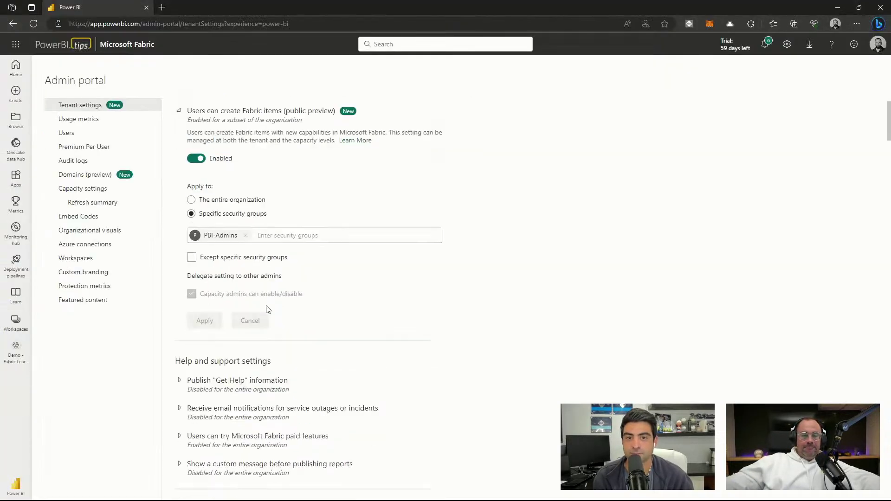
pyautogui.scroll(-2, 269, 307)
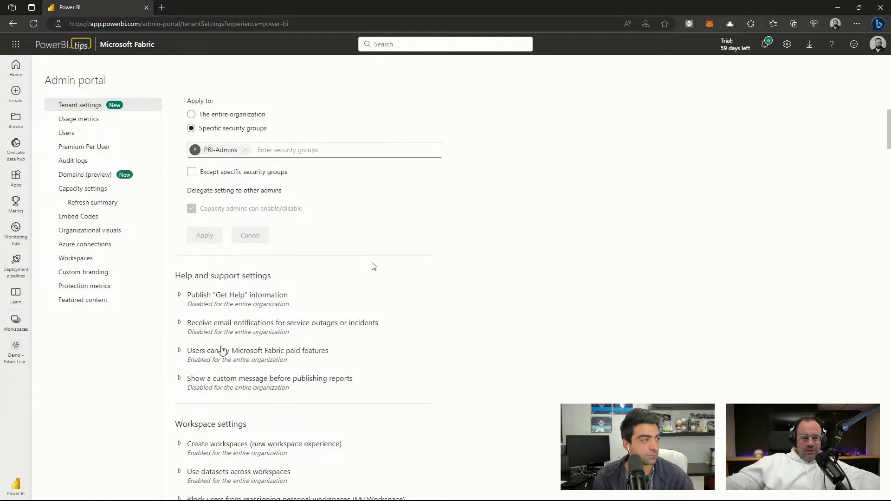
# Expand 'Users can try Microsoft Fabric paid features', showing it enabled for the entire organization
pyautogui.click(216, 354)
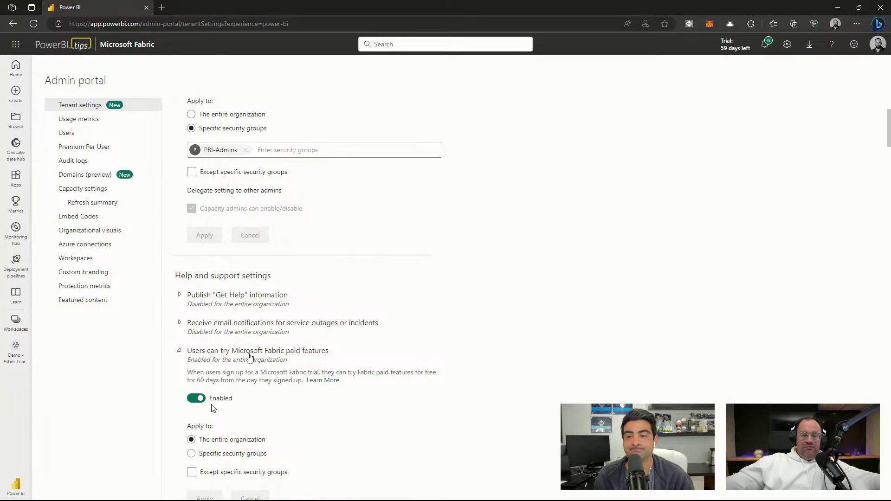
pyautogui.scroll(-3, 213, 407)
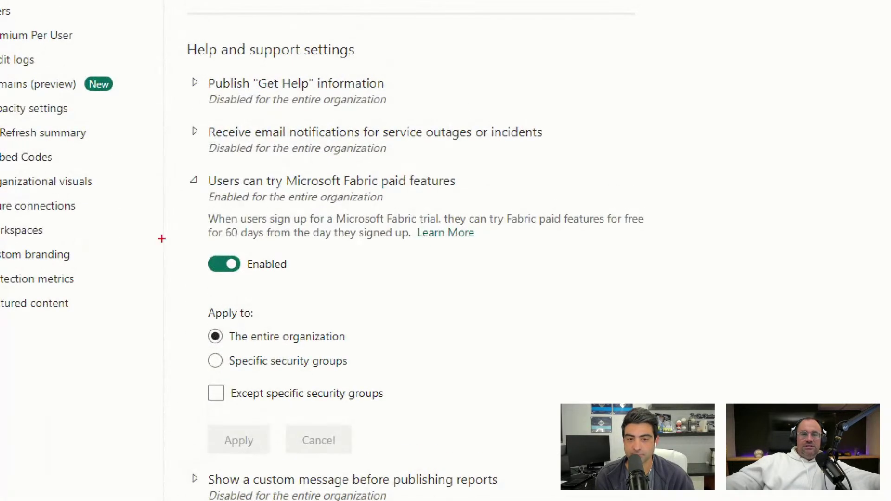
pyautogui.moveTo(181, 169); pyautogui.dragTo(671, 288)
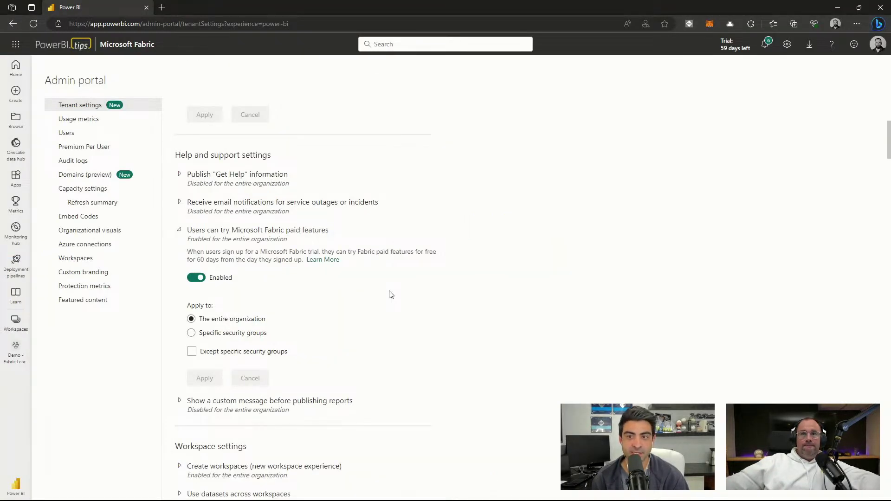
pyautogui.scroll(1, 390, 295)
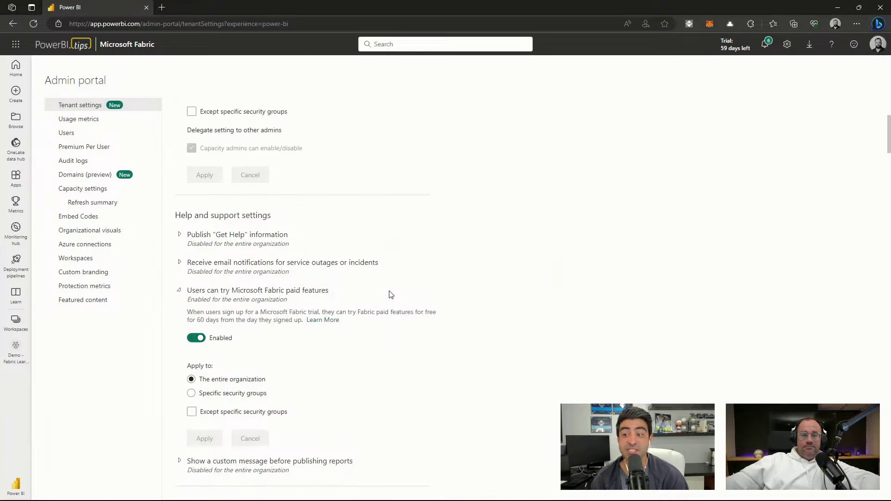
pyautogui.scroll(-1, 308, 320)
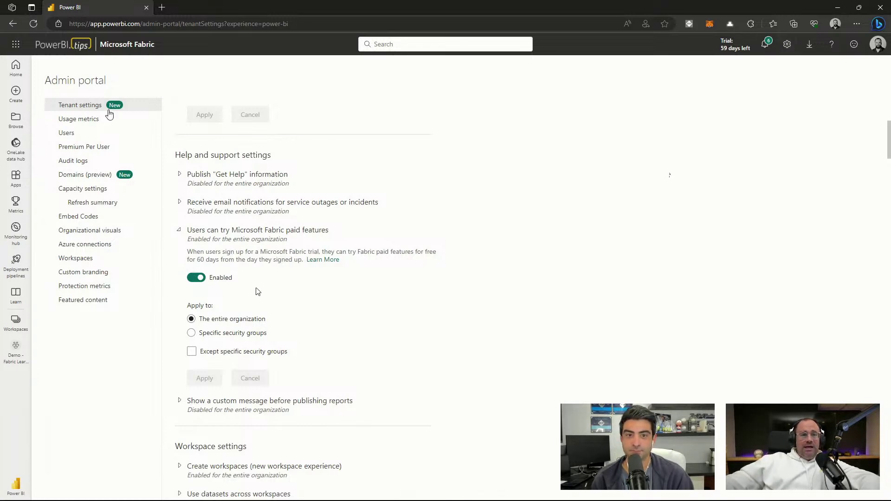
# Switch back to the InPrivate window showing the empty Demo - Learn Fabric workspace
pyautogui.hotkey('alt', 'Tab')
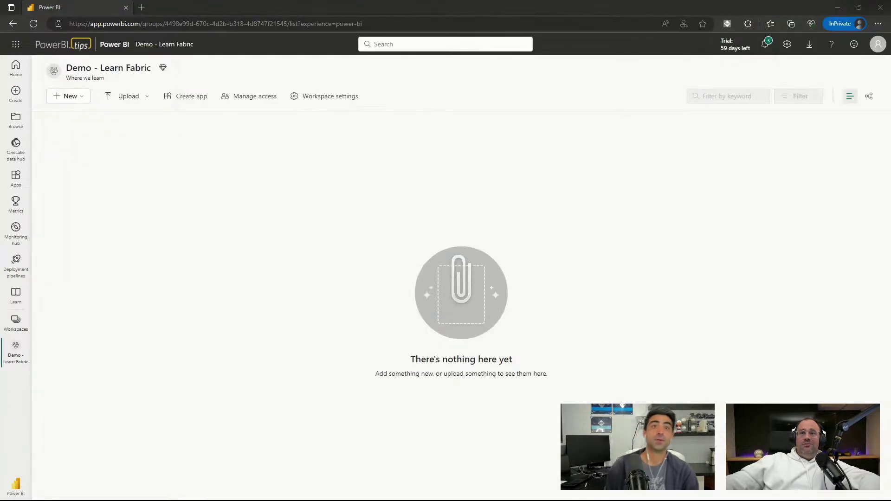